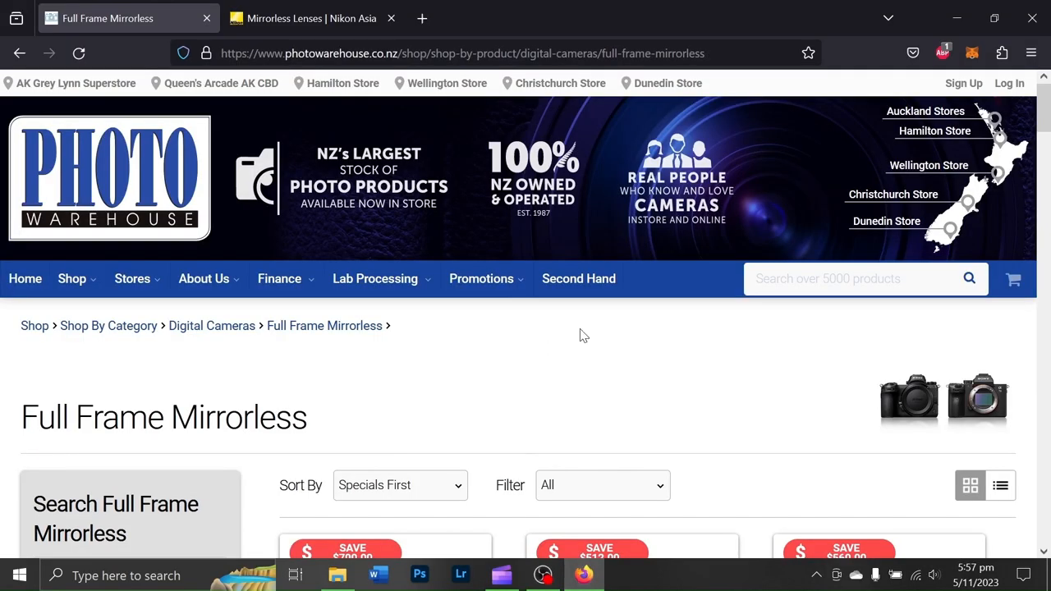
{"action": "scroll", "coordinate": [581, 335], "scroll_direction": "down", "scroll_amount": 3}
{"action": "scroll", "coordinate": [581, 335], "scroll_direction": "down", "scroll_amount": 2}
{"action": "scroll", "coordinate": [581, 335], "scroll_direction": "down", "scroll_amount": 2}
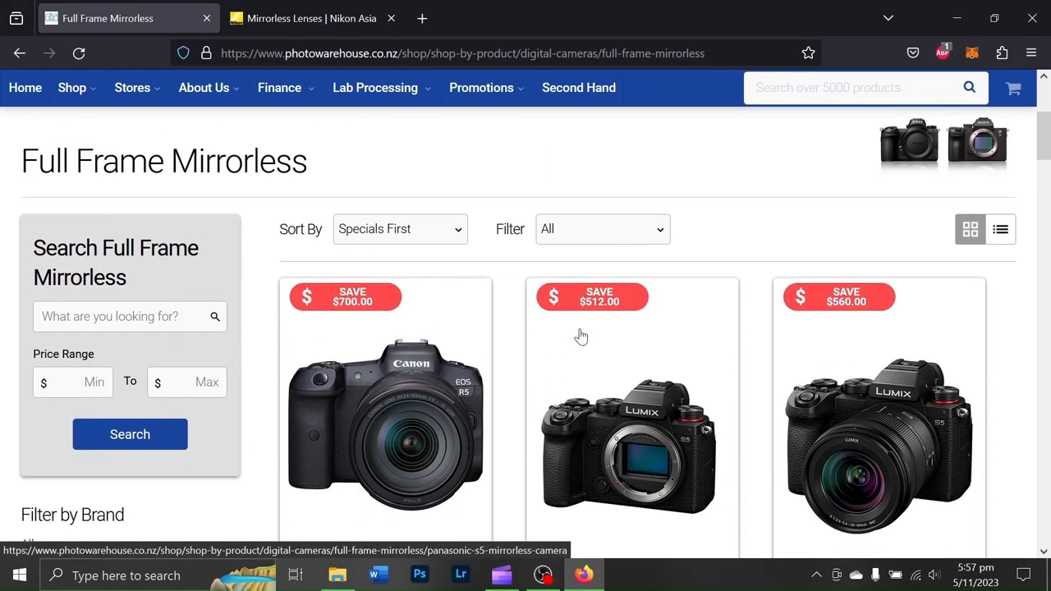
{"action": "scroll", "coordinate": [581, 335], "scroll_direction": "down", "scroll_amount": 2}
{"action": "scroll", "coordinate": [581, 335], "scroll_direction": "down", "scroll_amount": 2}
{"action": "scroll", "coordinate": [581, 335], "scroll_direction": "down", "scroll_amount": 2}
{"action": "scroll", "coordinate": [581, 335], "scroll_direction": "down", "scroll_amount": 2}
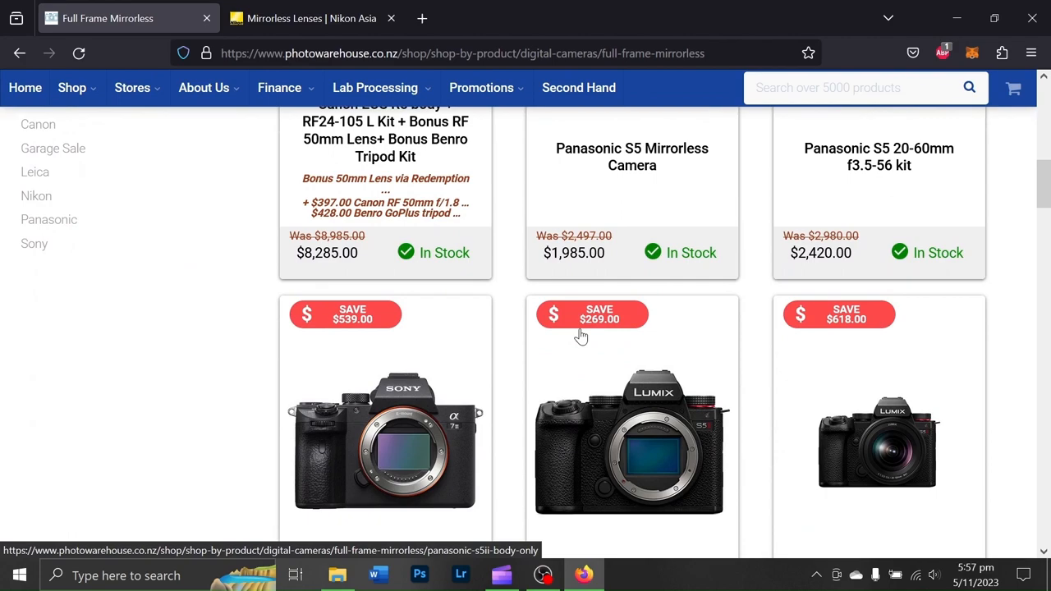
{"action": "scroll", "coordinate": [582, 335], "scroll_direction": "down", "scroll_amount": 2}
{"action": "scroll", "coordinate": [582, 335], "scroll_direction": "down", "scroll_amount": 2}
{"action": "scroll", "coordinate": [581, 335], "scroll_direction": "down", "scroll_amount": 2}
{"action": "scroll", "coordinate": [581, 335], "scroll_direction": "down", "scroll_amount": 2}
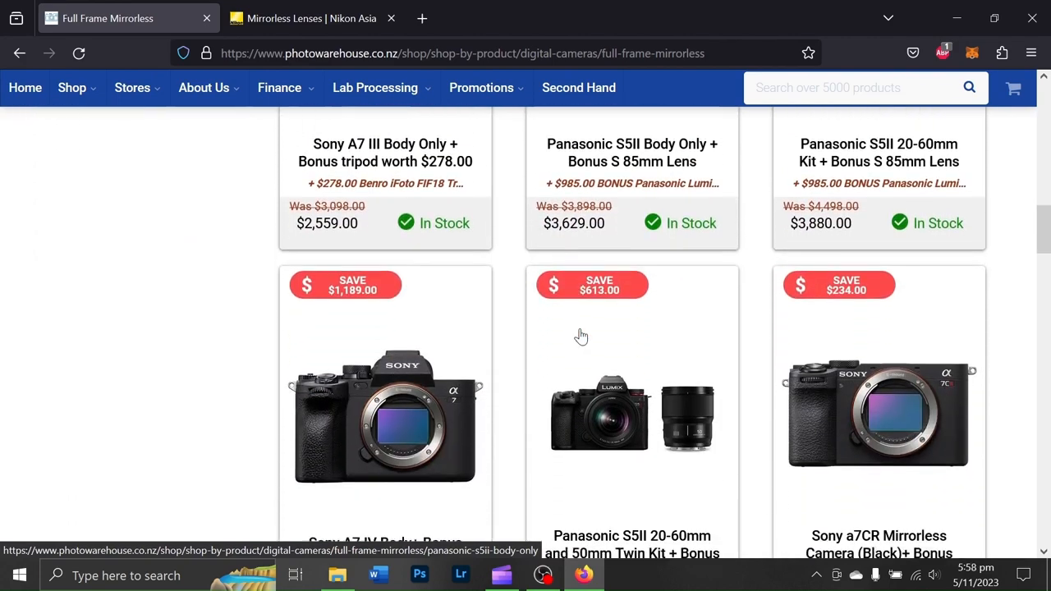
{"action": "scroll", "coordinate": [582, 335], "scroll_direction": "down", "scroll_amount": 2}
{"action": "scroll", "coordinate": [581, 335], "scroll_direction": "down", "scroll_amount": 2}
{"action": "scroll", "coordinate": [582, 335], "scroll_direction": "down", "scroll_amount": 2}
{"action": "scroll", "coordinate": [581, 335], "scroll_direction": "down", "scroll_amount": 2}
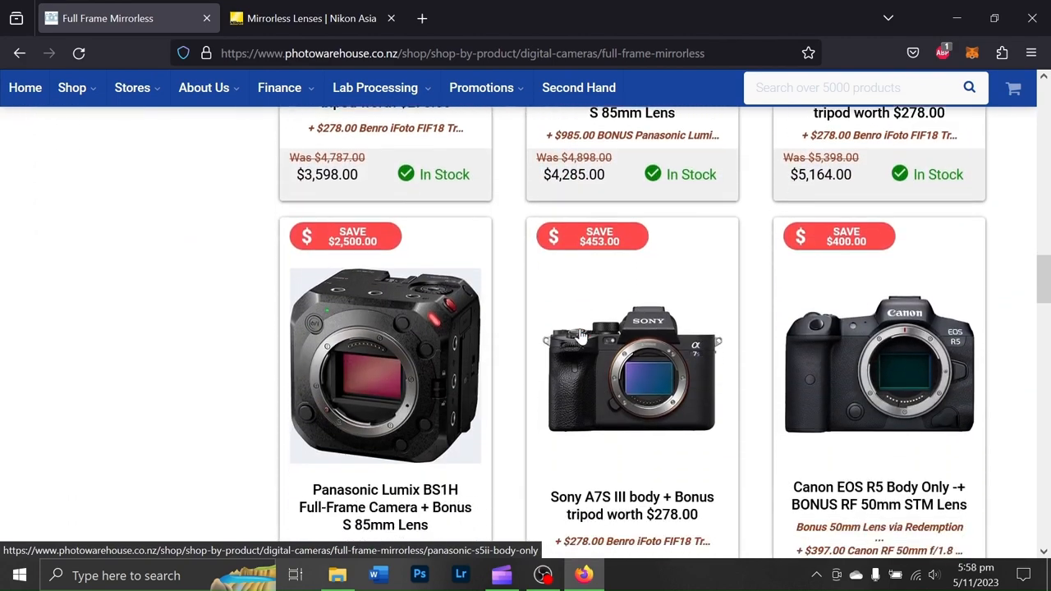
{"action": "scroll", "coordinate": [581, 335], "scroll_direction": "down", "scroll_amount": 2}
{"action": "scroll", "coordinate": [581, 335], "scroll_direction": "down", "scroll_amount": 1}
{"action": "scroll", "coordinate": [582, 335], "scroll_direction": "down", "scroll_amount": 2}
{"action": "scroll", "coordinate": [581, 335], "scroll_direction": "down", "scroll_amount": 2}
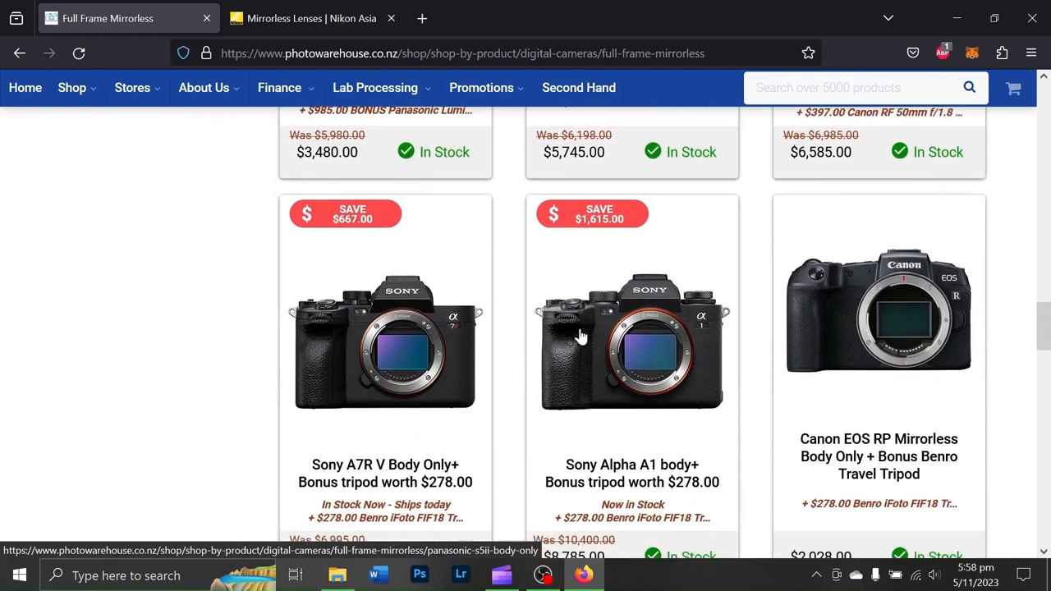
{"action": "scroll", "coordinate": [582, 334], "scroll_direction": "down", "scroll_amount": 2}
{"action": "scroll", "coordinate": [581, 334], "scroll_direction": "down", "scroll_amount": 2}
{"action": "scroll", "coordinate": [581, 335], "scroll_direction": "down", "scroll_amount": 2}
{"action": "scroll", "coordinate": [581, 335], "scroll_direction": "down", "scroll_amount": 3}
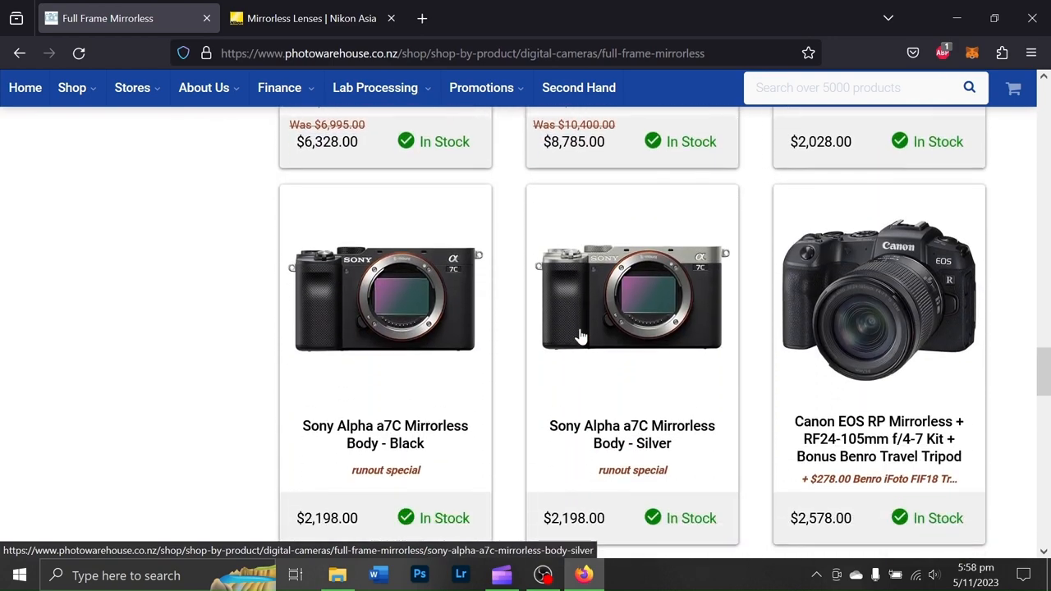
{"action": "scroll", "coordinate": [581, 335], "scroll_direction": "down", "scroll_amount": 3}
{"action": "scroll", "coordinate": [581, 335], "scroll_direction": "down", "scroll_amount": 1}
{"action": "scroll", "coordinate": [582, 335], "scroll_direction": "down", "scroll_amount": 1}
{"action": "scroll", "coordinate": [581, 332], "scroll_direction": "down", "scroll_amount": 3}
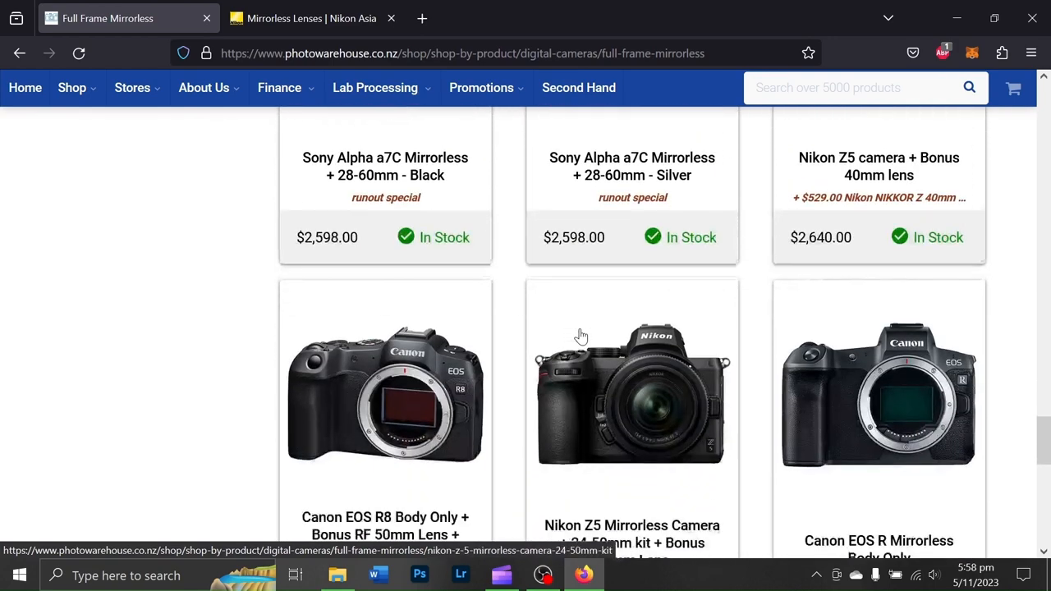
{"action": "scroll", "coordinate": [581, 333], "scroll_direction": "down", "scroll_amount": 1}
{"action": "scroll", "coordinate": [582, 333], "scroll_direction": "down", "scroll_amount": 2}
- Open the Nikon Z5 Mirrorless Camera + 24-50mm kit product listing
{"action": "left_click", "coordinate": [643, 412]}
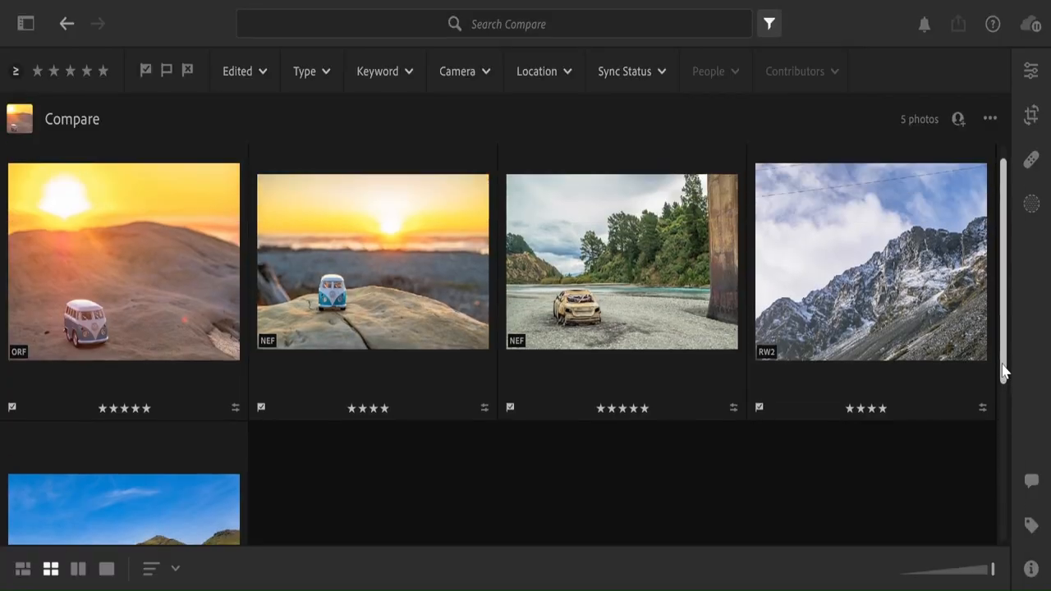
{"action": "scroll", "coordinate": [1004, 371], "scroll_direction": "down", "scroll_amount": 2}
{"action": "scroll", "coordinate": [1004, 457], "scroll_direction": "up", "scroll_amount": 2}
- View the first sample photo large with its camera info and step forward through the next three
{"action": "double_click", "coordinate": [141, 302]}
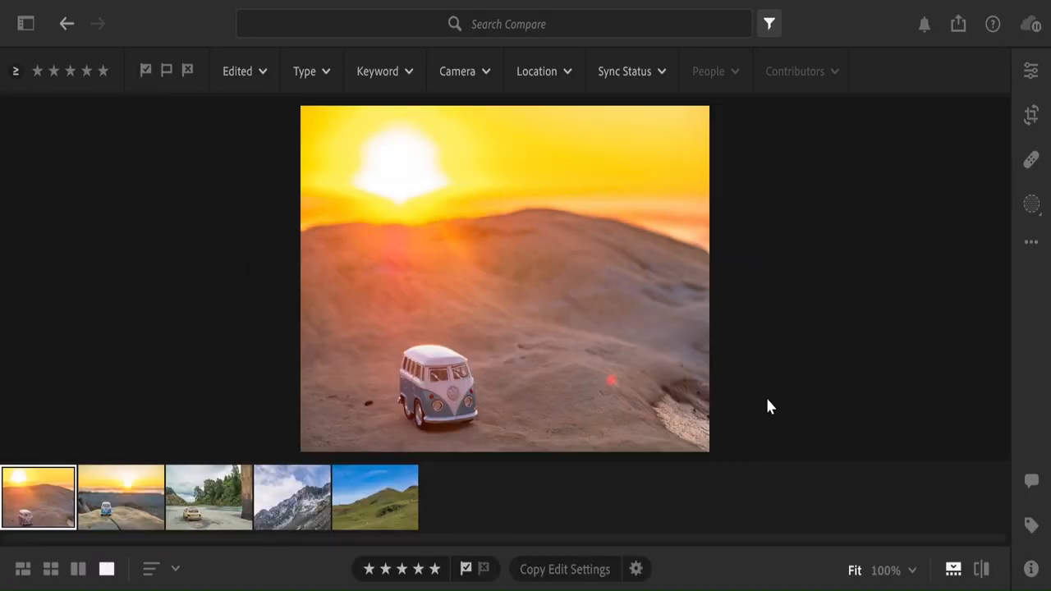
{"action": "left_click", "coordinate": [1031, 569]}
{"action": "key", "text": "Right"}
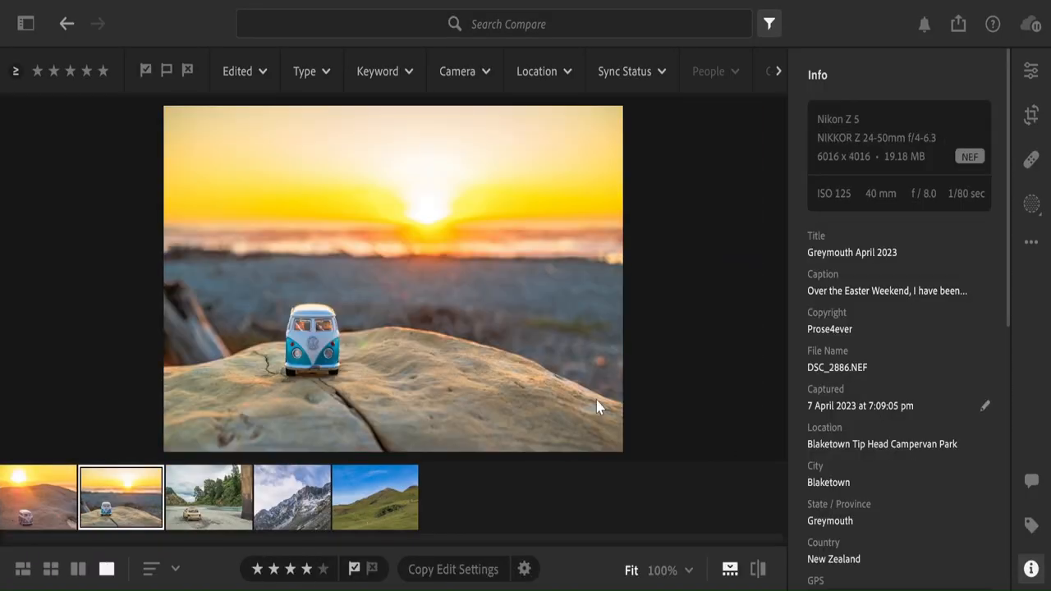
{"action": "key", "text": "Right"}
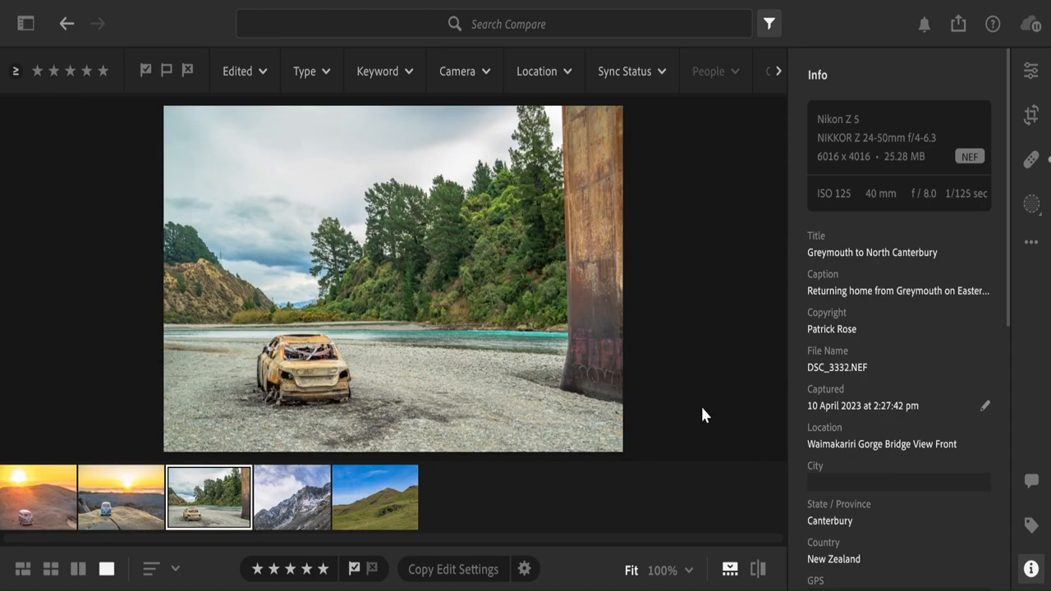
{"action": "key", "text": "Right"}
{"action": "key", "text": "Right"}
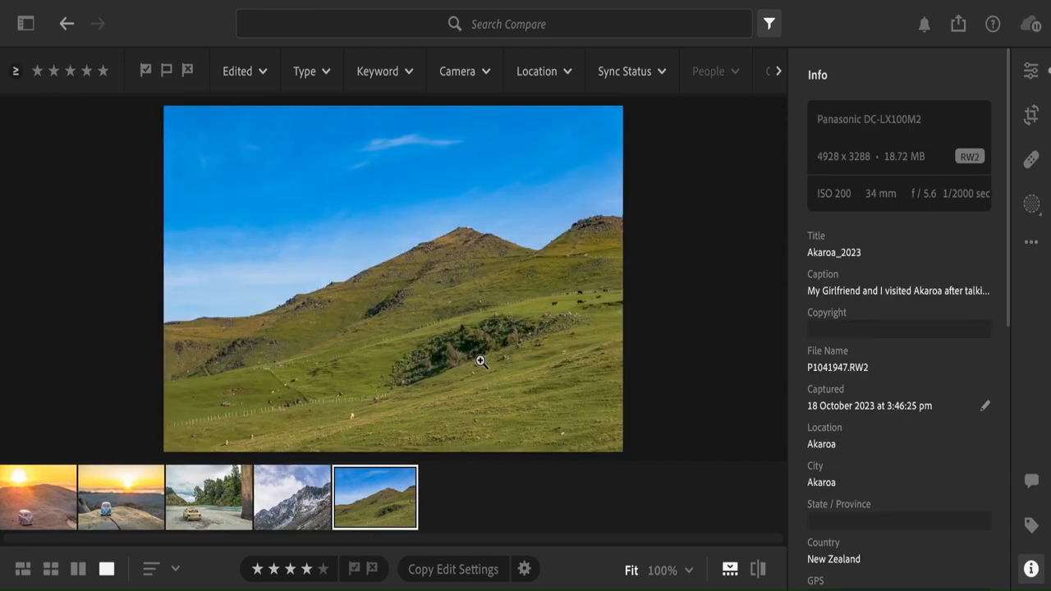
- Inspect fine detail at 100% zoom and step back through two earlier sample photos
{"action": "left_click", "coordinate": [292, 496]}
{"action": "key", "text": "Left"}
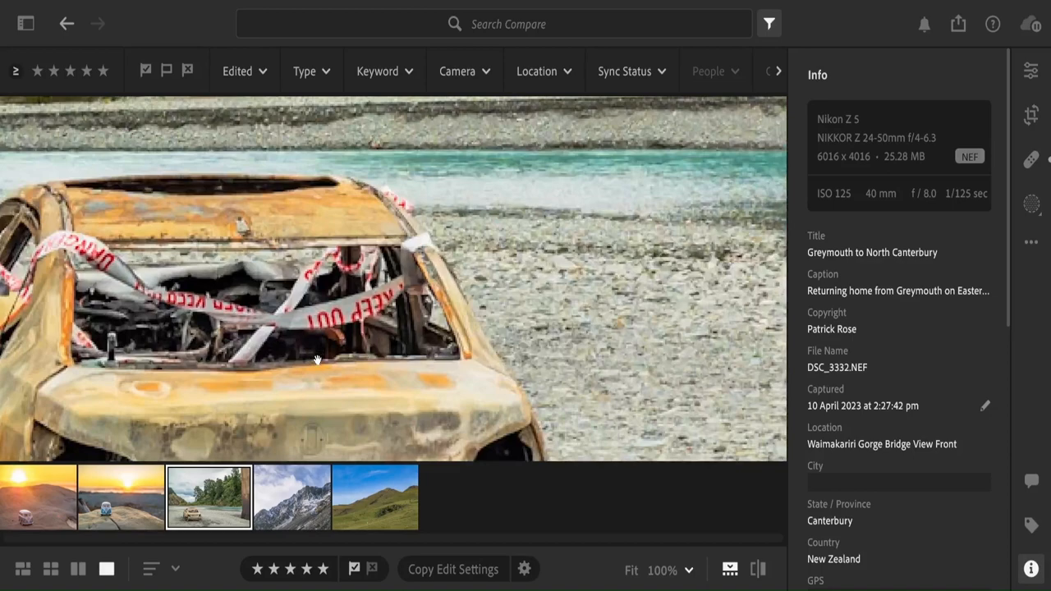
{"action": "key", "text": "Left"}
{"action": "key", "text": "Left"}
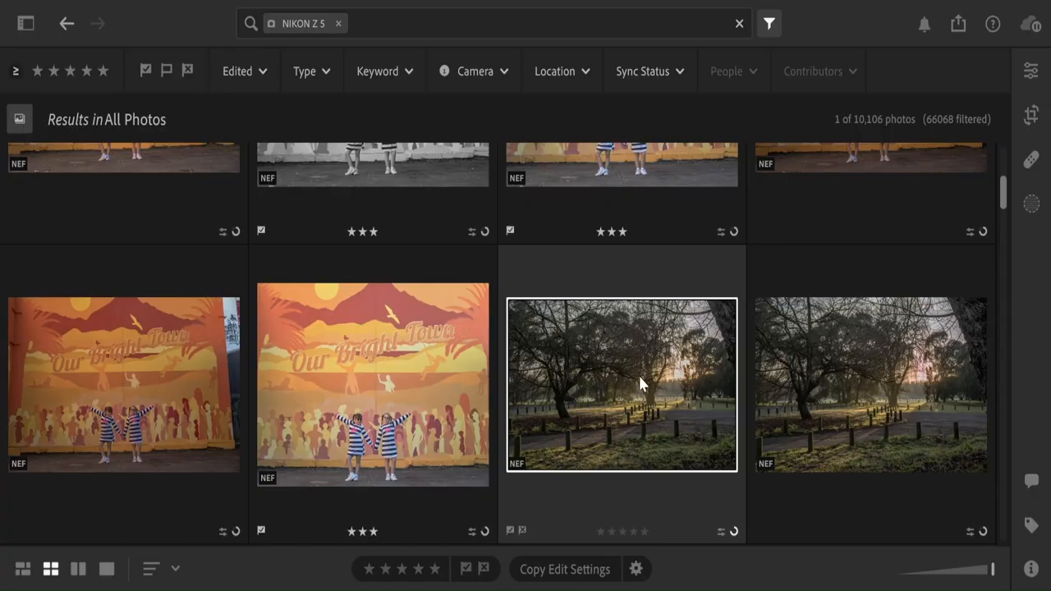
- Edit the backlit tree photo and compare it against the version without light edits
{"action": "left_click", "coordinate": [1031, 71]}
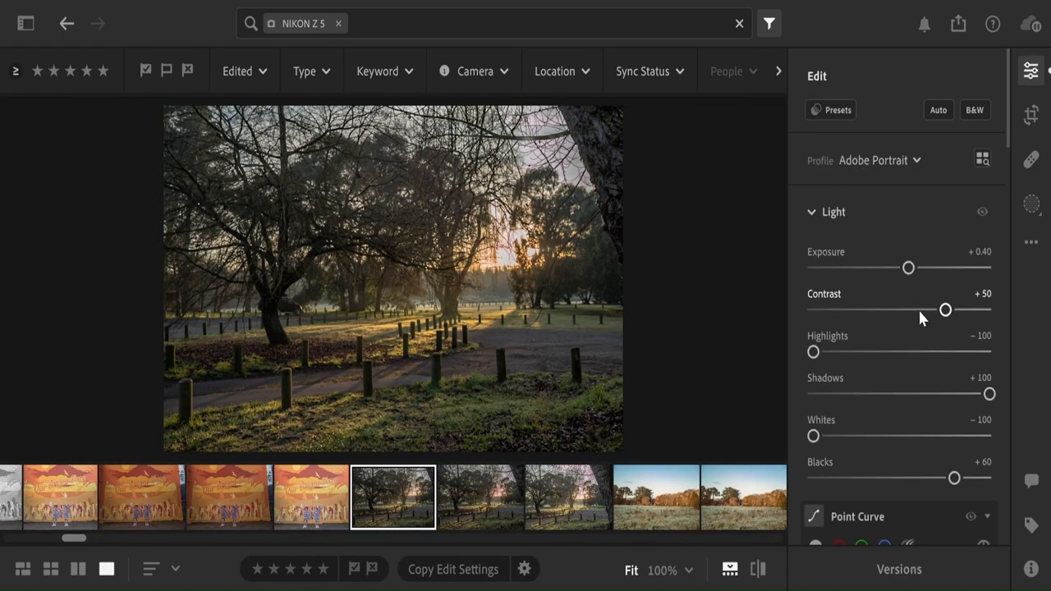
{"action": "key", "text": "shift+r"}
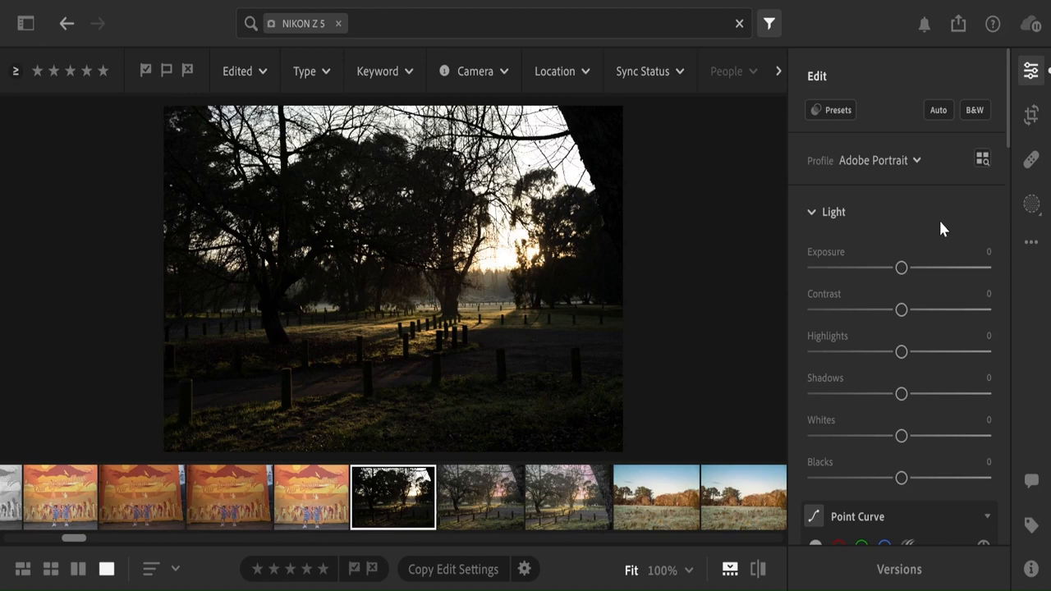
{"action": "key", "text": "ctrl+z"}
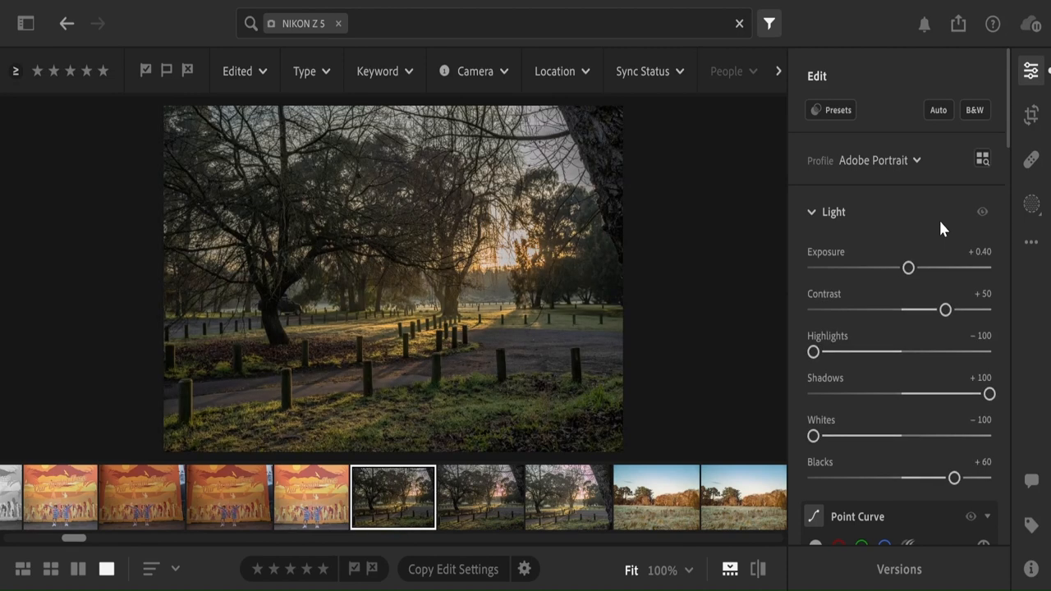
- Preview Highlights, Whites and Shadows slider changes, restoring each to its original value
{"action": "left_click_drag", "start_coordinate": [813, 353], "coordinate": [797, 356]}
{"action": "left_click_drag", "start_coordinate": [812, 436], "coordinate": [809, 436]}
{"action": "left_click_drag", "start_coordinate": [989, 395], "coordinate": [991, 395]}
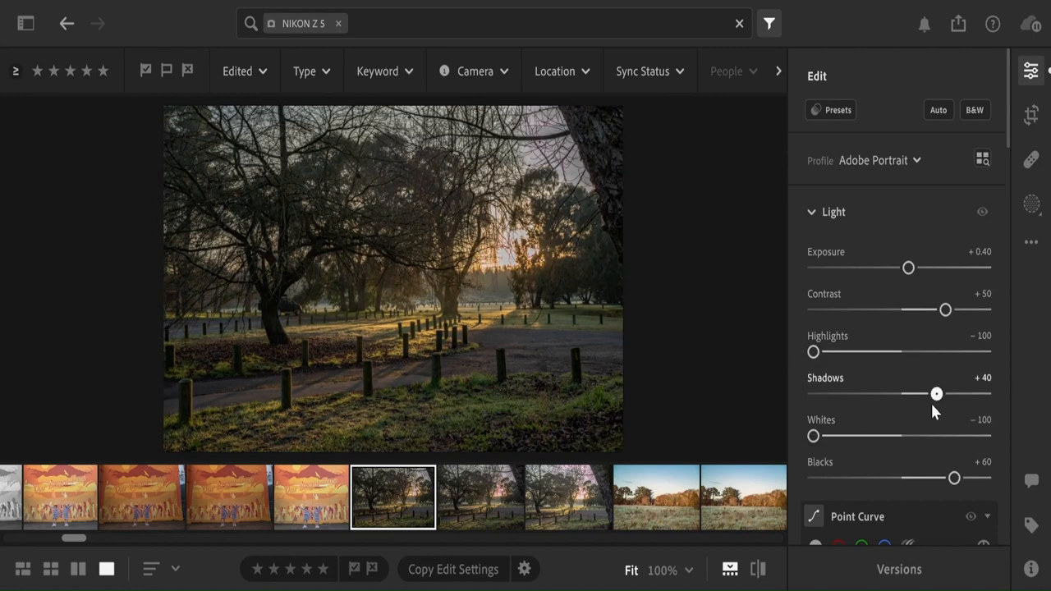
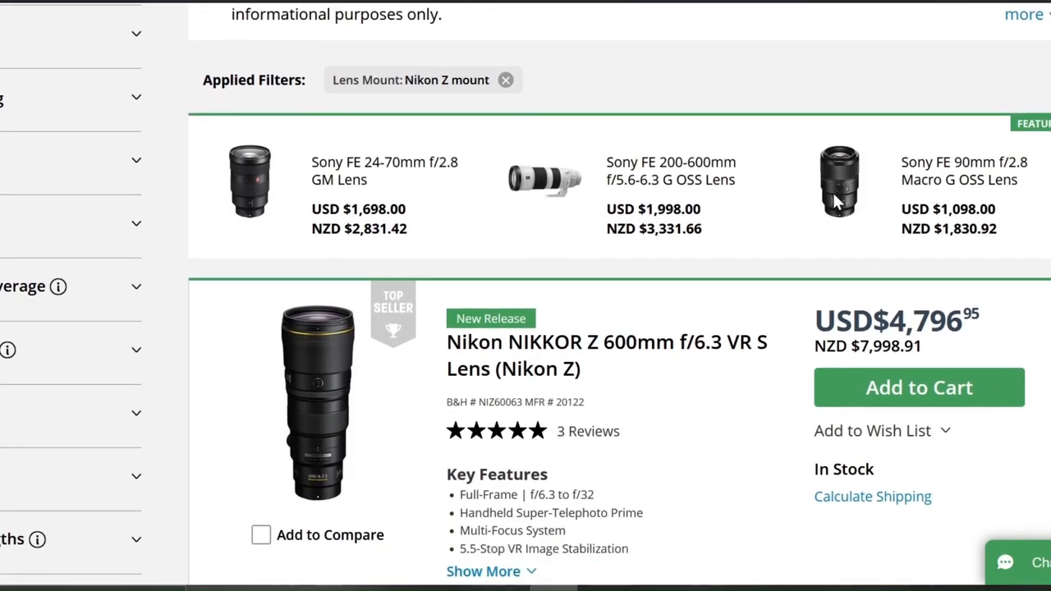
{"action": "scroll", "coordinate": [837, 201], "scroll_direction": "down", "scroll_amount": 1}
{"action": "scroll", "coordinate": [838, 202], "scroll_direction": "down", "scroll_amount": 1}
{"action": "scroll", "coordinate": [838, 201], "scroll_direction": "down", "scroll_amount": 2}
{"action": "scroll", "coordinate": [837, 201], "scroll_direction": "down", "scroll_amount": 2}
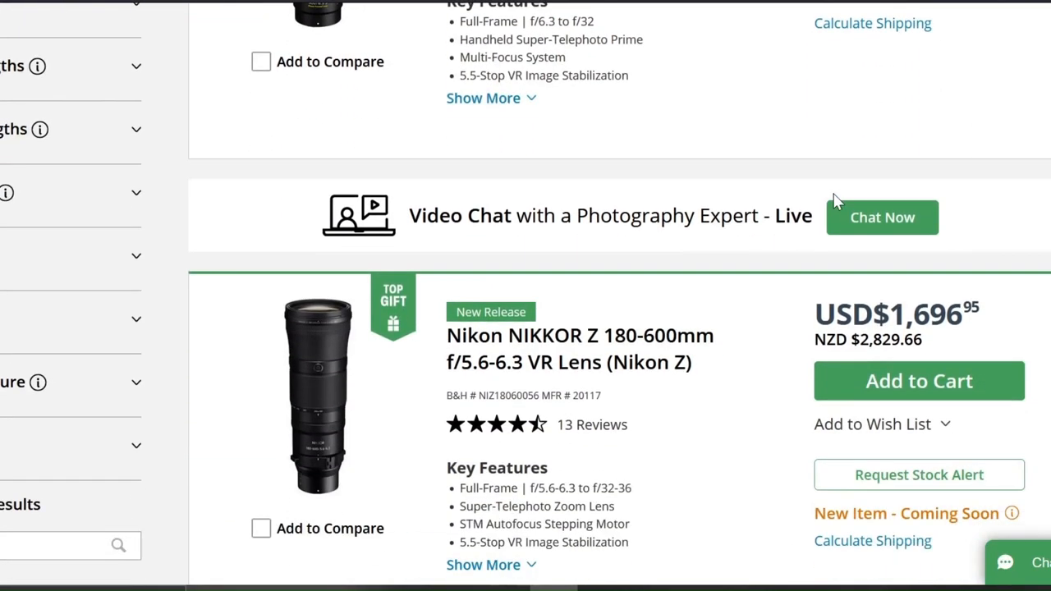
{"action": "scroll", "coordinate": [837, 201], "scroll_direction": "down", "scroll_amount": 1}
{"action": "scroll", "coordinate": [837, 201], "scroll_direction": "up", "scroll_amount": 1}
{"action": "scroll", "coordinate": [837, 201], "scroll_direction": "down", "scroll_amount": 3}
{"action": "scroll", "coordinate": [838, 201], "scroll_direction": "down", "scroll_amount": 1}
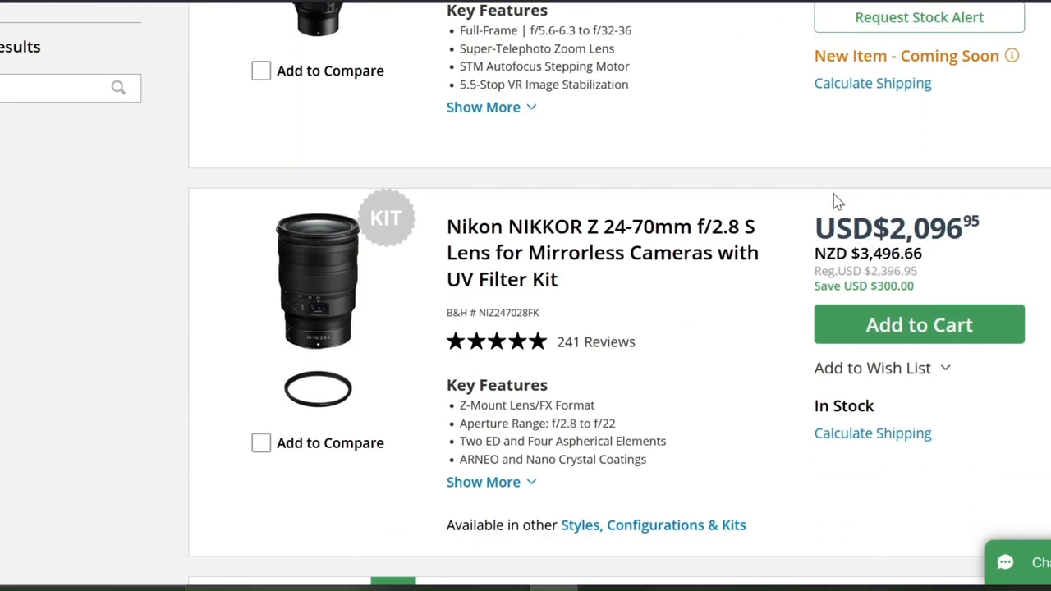
{"action": "scroll", "coordinate": [838, 201], "scroll_direction": "down", "scroll_amount": 3}
{"action": "scroll", "coordinate": [838, 201], "scroll_direction": "down", "scroll_amount": 1}
{"action": "scroll", "coordinate": [837, 201], "scroll_direction": "down", "scroll_amount": 2}
{"action": "scroll", "coordinate": [838, 201], "scroll_direction": "down", "scroll_amount": 1}
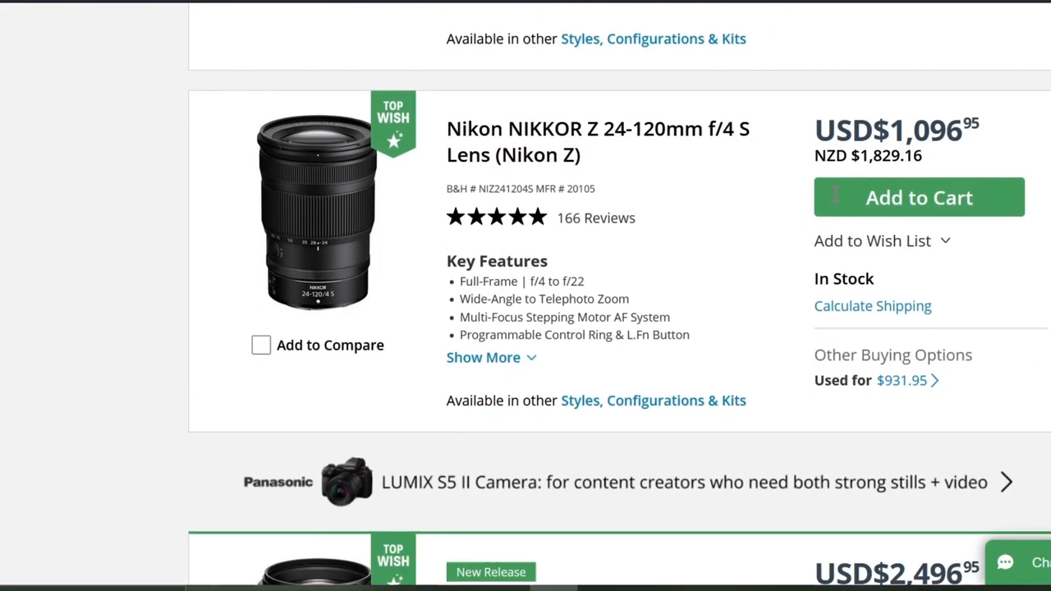
{"action": "scroll", "coordinate": [837, 201], "scroll_direction": "down", "scroll_amount": 1}
{"action": "scroll", "coordinate": [838, 201], "scroll_direction": "down", "scroll_amount": 2}
{"action": "scroll", "coordinate": [838, 202], "scroll_direction": "down", "scroll_amount": 2}
{"action": "scroll", "coordinate": [837, 202], "scroll_direction": "down", "scroll_amount": 2}
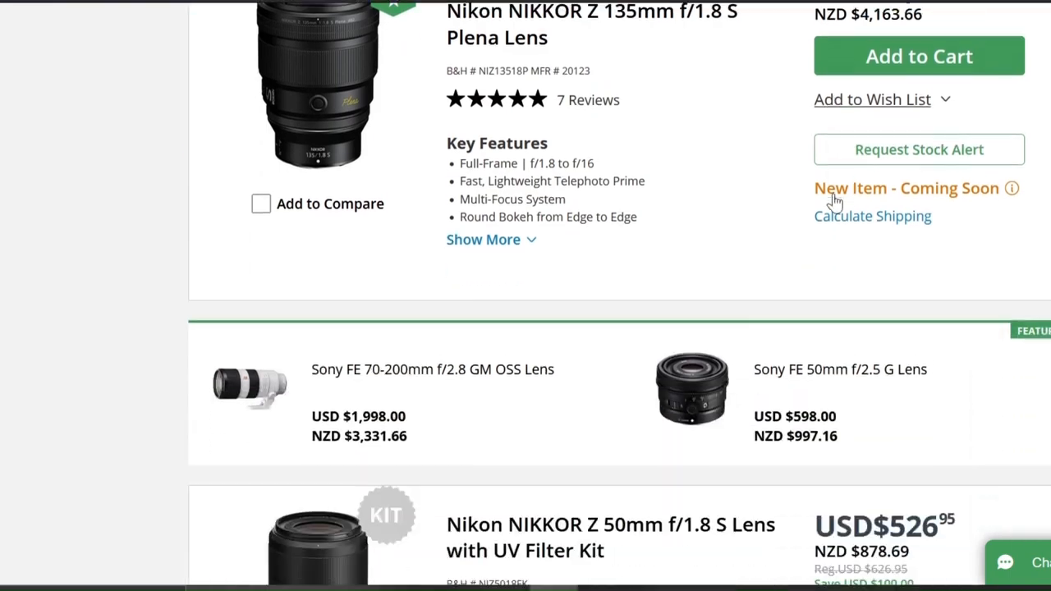
{"action": "scroll", "coordinate": [838, 201], "scroll_direction": "down", "scroll_amount": 1}
{"action": "scroll", "coordinate": [837, 201], "scroll_direction": "down", "scroll_amount": 2}
{"action": "scroll", "coordinate": [837, 201], "scroll_direction": "down", "scroll_amount": 2}
{"action": "scroll", "coordinate": [838, 201], "scroll_direction": "down", "scroll_amount": 2}
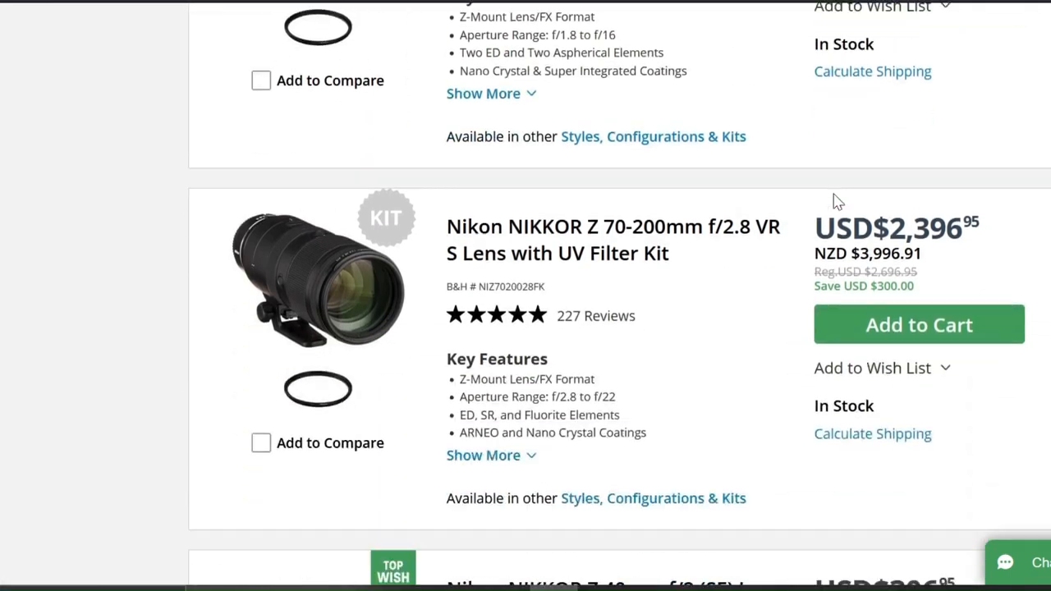
{"action": "scroll", "coordinate": [838, 201], "scroll_direction": "down", "scroll_amount": 2}
{"action": "scroll", "coordinate": [838, 201], "scroll_direction": "down", "scroll_amount": 1}
{"action": "scroll", "coordinate": [837, 201], "scroll_direction": "down", "scroll_amount": 3}
{"action": "scroll", "coordinate": [837, 201], "scroll_direction": "down", "scroll_amount": 1}
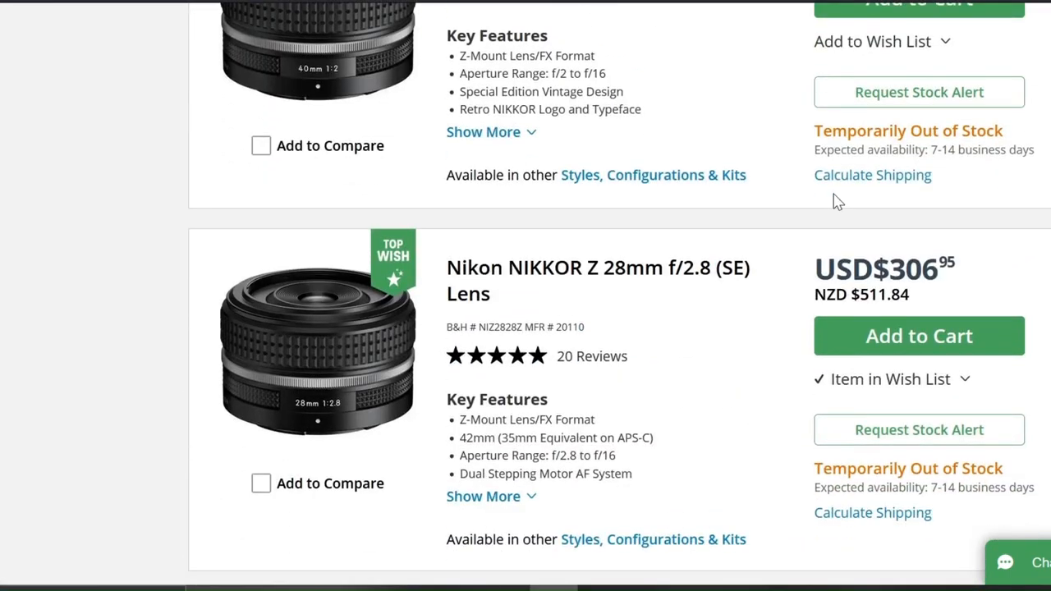
{"action": "scroll", "coordinate": [837, 201], "scroll_direction": "down", "scroll_amount": 3}
{"action": "scroll", "coordinate": [836, 196], "scroll_direction": "down", "scroll_amount": 1}
{"action": "scroll", "coordinate": [836, 196], "scroll_direction": "down", "scroll_amount": 1}
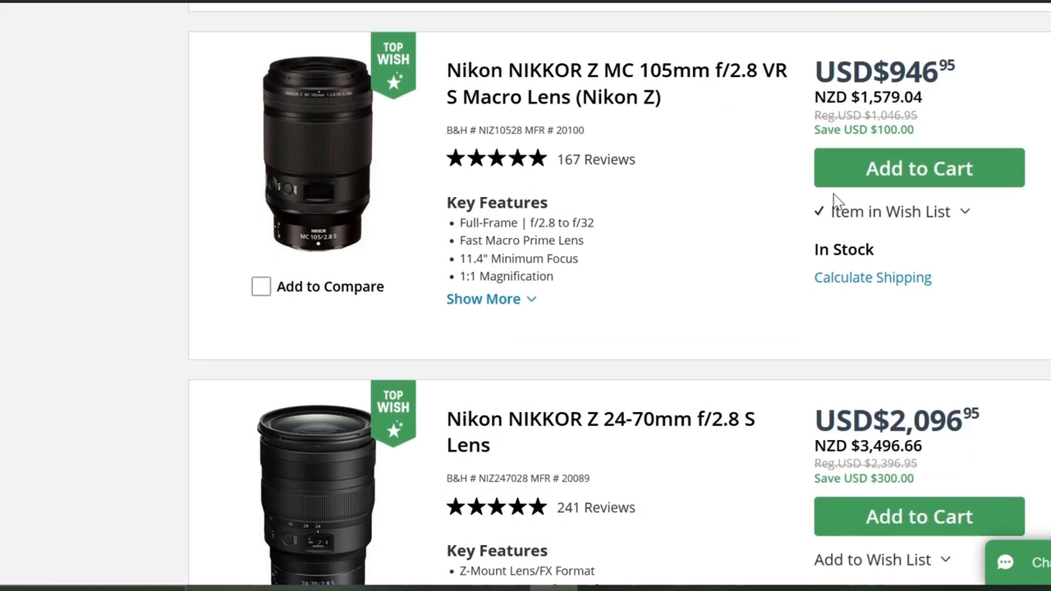
{"action": "scroll", "coordinate": [835, 195], "scroll_direction": "down", "scroll_amount": 3}
{"action": "scroll", "coordinate": [836, 196], "scroll_direction": "down", "scroll_amount": 2}
{"action": "scroll", "coordinate": [836, 196], "scroll_direction": "down", "scroll_amount": 3}
{"action": "scroll", "coordinate": [835, 195], "scroll_direction": "down", "scroll_amount": 1}
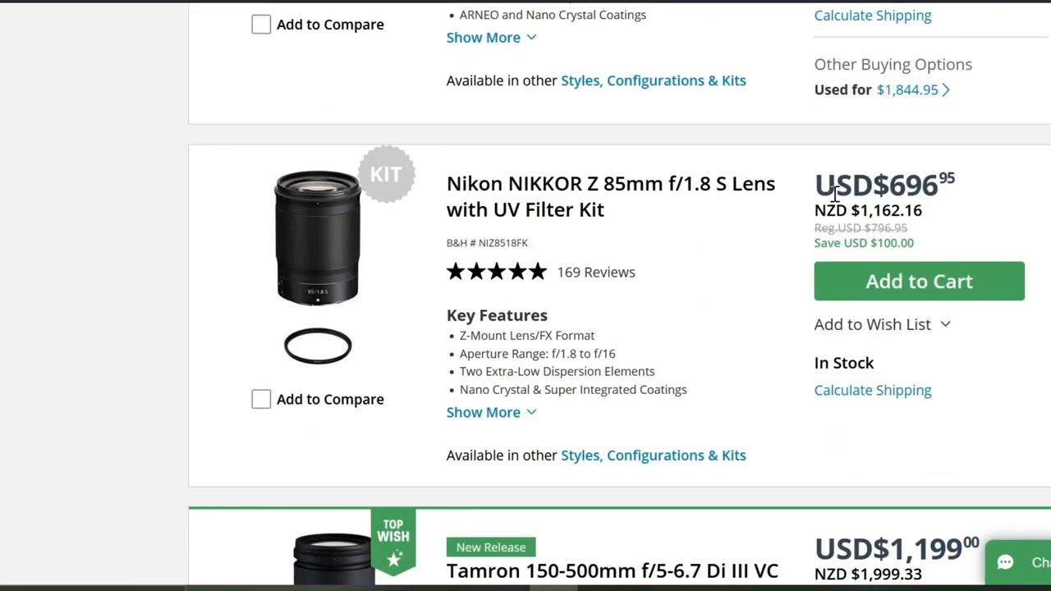
{"action": "scroll", "coordinate": [836, 196], "scroll_direction": "down", "scroll_amount": 1}
{"action": "scroll", "coordinate": [836, 196], "scroll_direction": "down", "scroll_amount": 1}
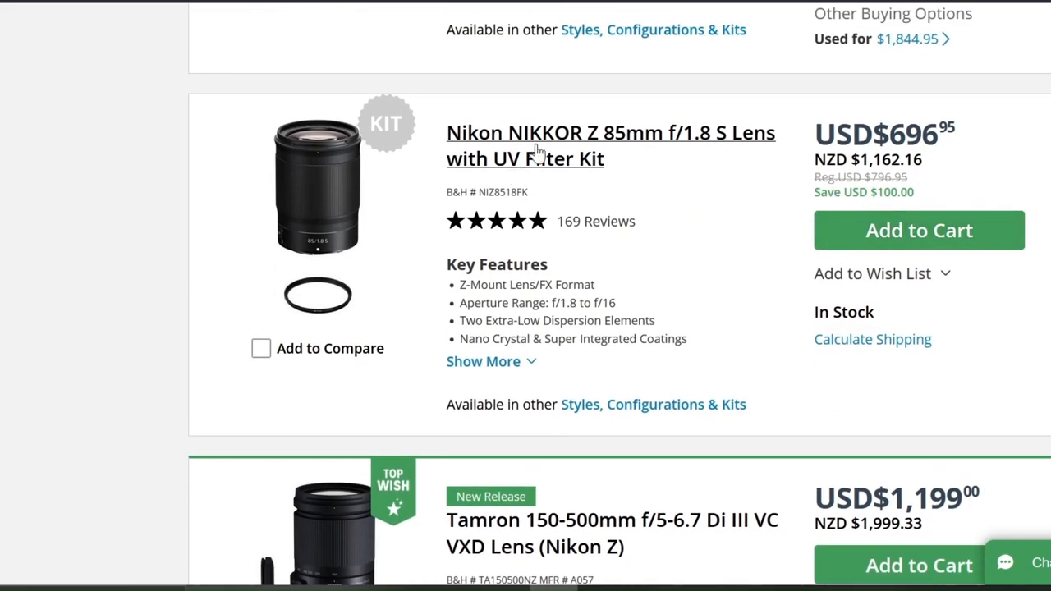
{"action": "scroll", "coordinate": [660, 192], "scroll_direction": "up", "scroll_amount": 2}
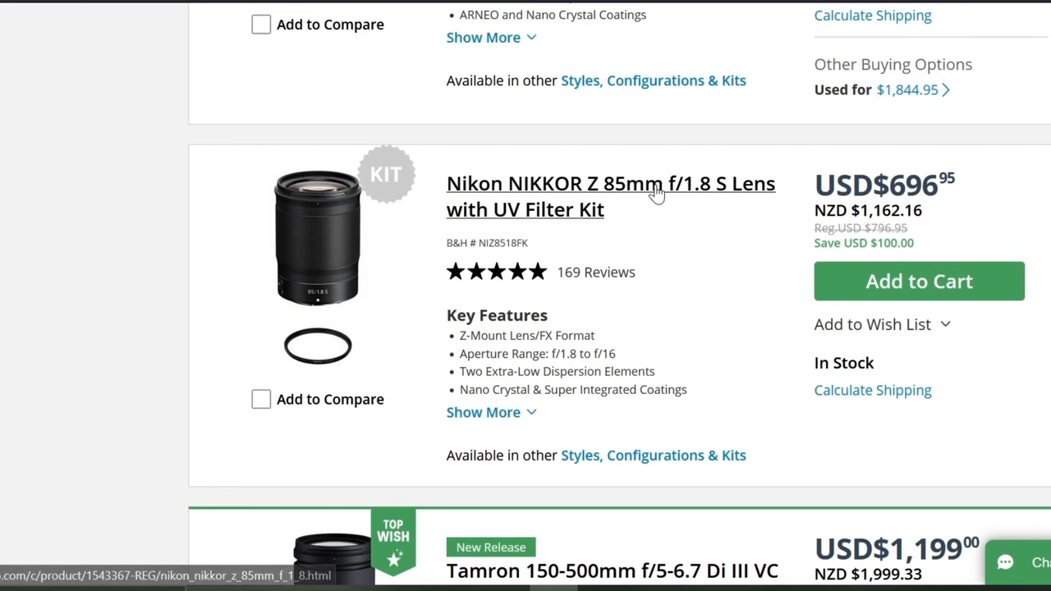
{"action": "scroll", "coordinate": [659, 192], "scroll_direction": "up", "scroll_amount": 4}
{"action": "scroll", "coordinate": [660, 192], "scroll_direction": "up", "scroll_amount": 4}
{"action": "scroll", "coordinate": [659, 192], "scroll_direction": "up", "scroll_amount": 3}
{"action": "scroll", "coordinate": [659, 192], "scroll_direction": "up", "scroll_amount": 5}
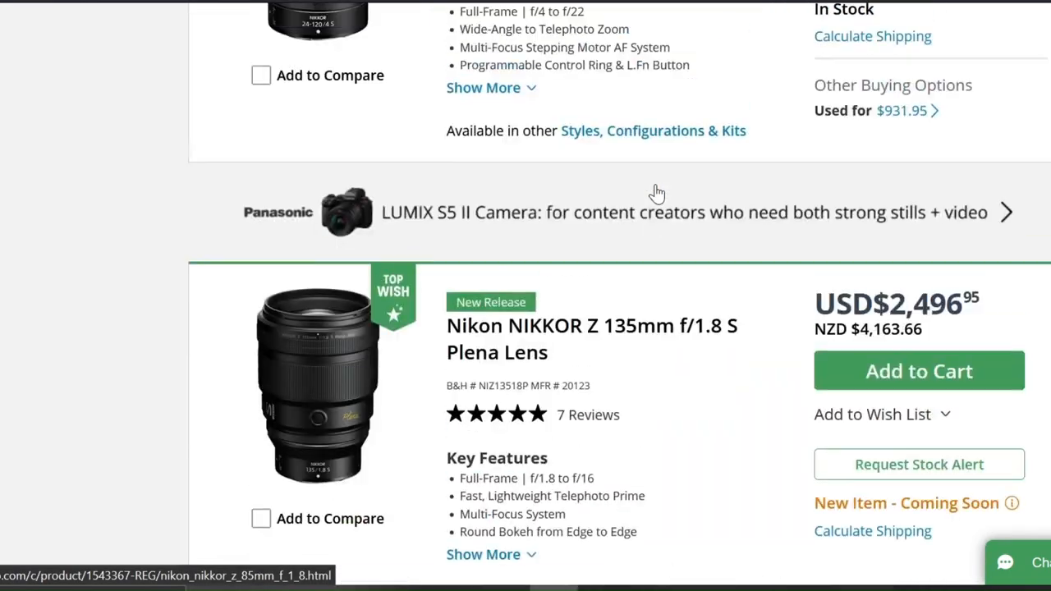
{"action": "scroll", "coordinate": [659, 192], "scroll_direction": "up", "scroll_amount": 2}
{"action": "scroll", "coordinate": [659, 192], "scroll_direction": "up", "scroll_amount": 2}
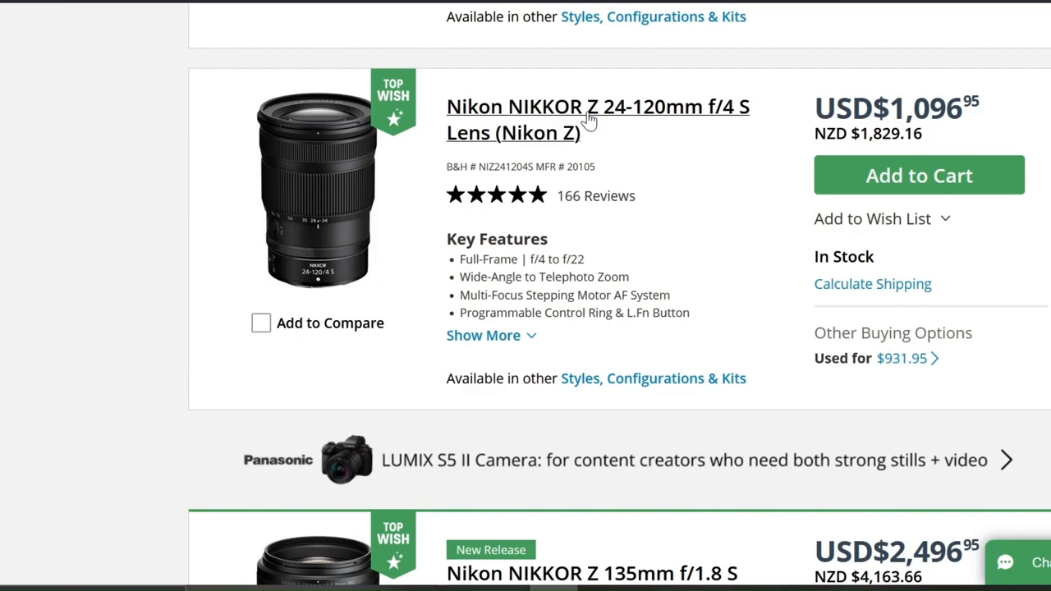
{"action": "scroll", "coordinate": [714, 226], "scroll_direction": "down", "scroll_amount": 2}
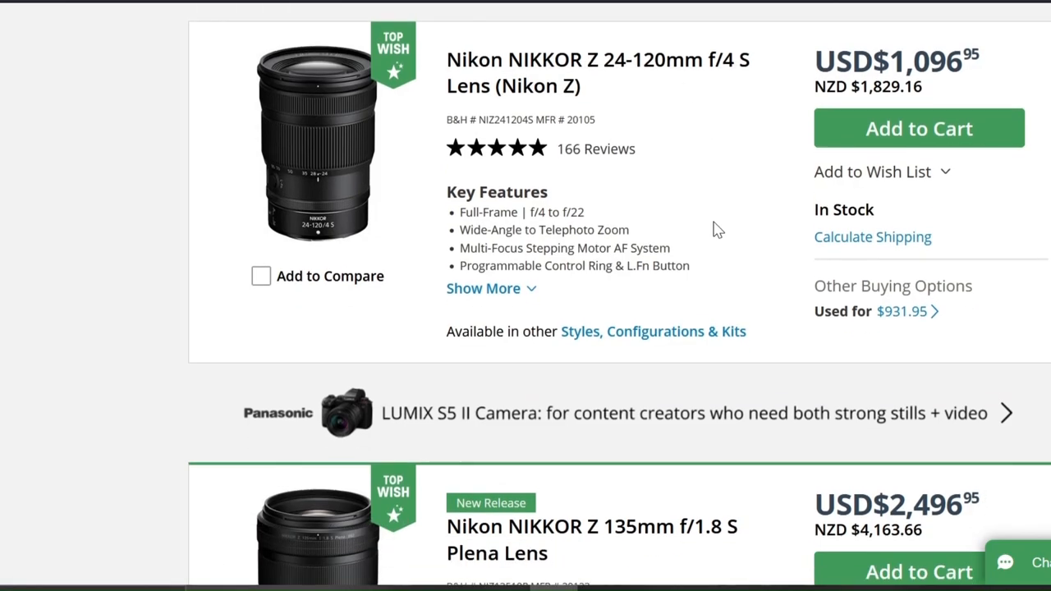
{"action": "scroll", "coordinate": [714, 225], "scroll_direction": "down", "scroll_amount": 3}
{"action": "scroll", "coordinate": [714, 226], "scroll_direction": "down", "scroll_amount": 5}
{"action": "scroll", "coordinate": [714, 226], "scroll_direction": "down", "scroll_amount": 5}
{"action": "scroll", "coordinate": [714, 228], "scroll_direction": "down", "scroll_amount": 5}
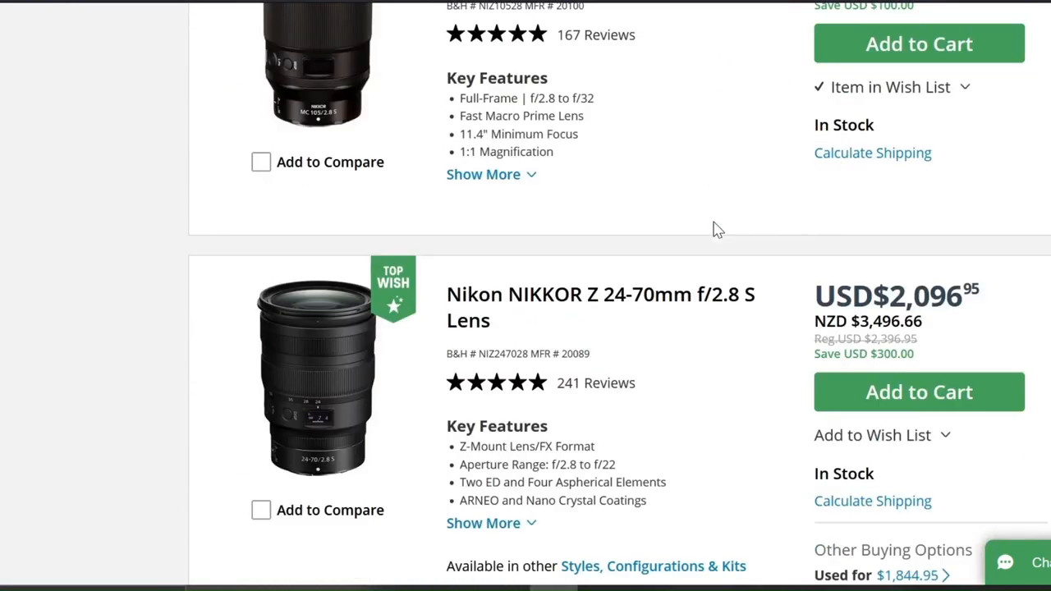
{"action": "scroll", "coordinate": [715, 228], "scroll_direction": "down", "scroll_amount": 3}
{"action": "scroll", "coordinate": [715, 228], "scroll_direction": "down", "scroll_amount": 3}
{"action": "scroll", "coordinate": [714, 228], "scroll_direction": "down", "scroll_amount": 4}
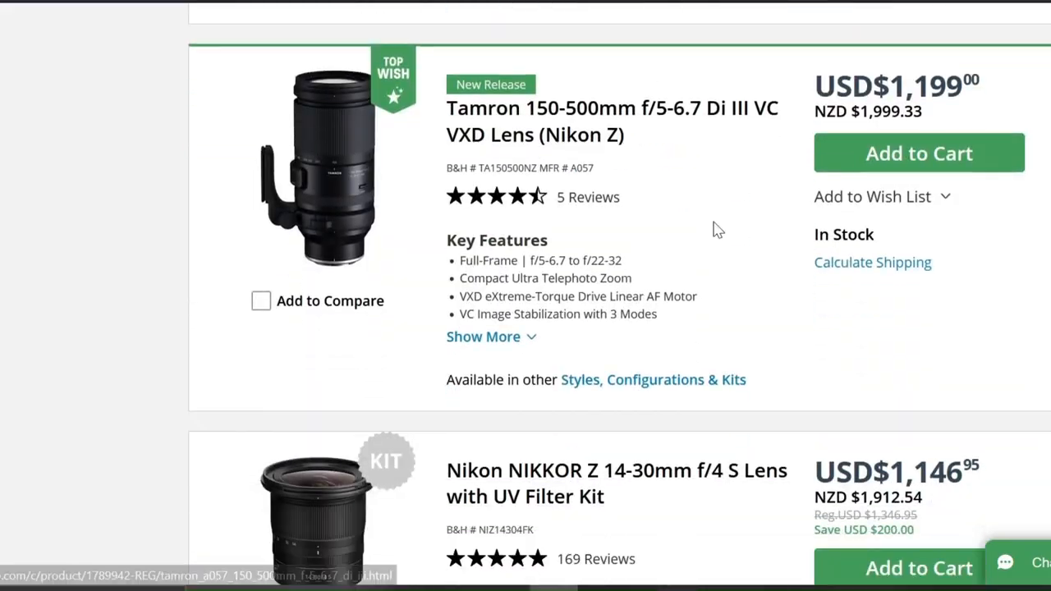
{"action": "scroll", "coordinate": [632, 326], "scroll_direction": "down", "scroll_amount": 2}
{"action": "scroll", "coordinate": [632, 326], "scroll_direction": "down", "scroll_amount": 2}
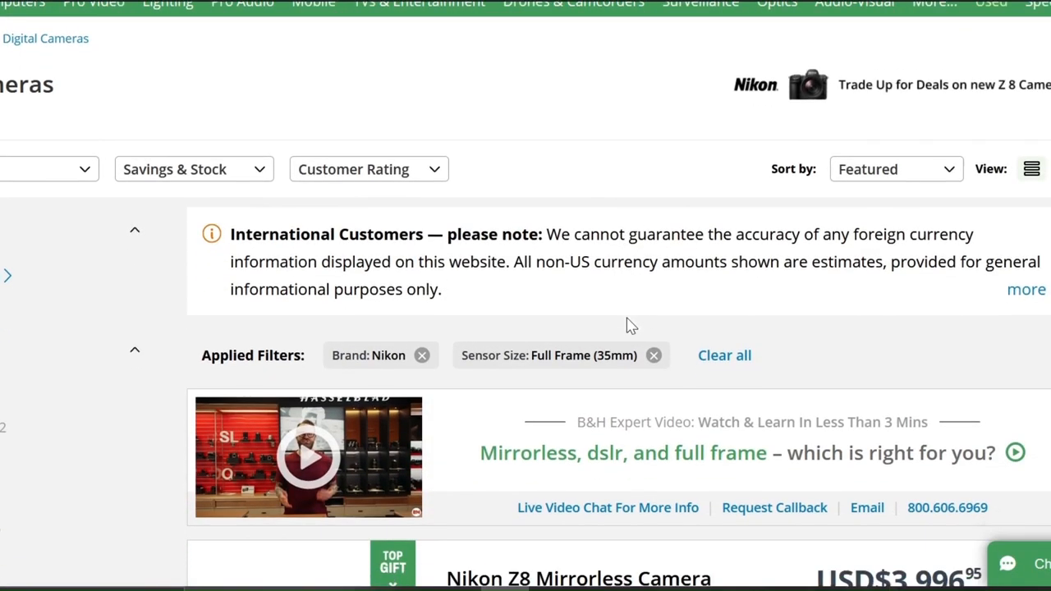
{"action": "scroll", "coordinate": [631, 326], "scroll_direction": "down", "scroll_amount": 3}
{"action": "scroll", "coordinate": [631, 326], "scroll_direction": "down", "scroll_amount": 3}
{"action": "scroll", "coordinate": [631, 326], "scroll_direction": "down", "scroll_amount": 3}
{"action": "scroll", "coordinate": [631, 326], "scroll_direction": "down", "scroll_amount": 3}
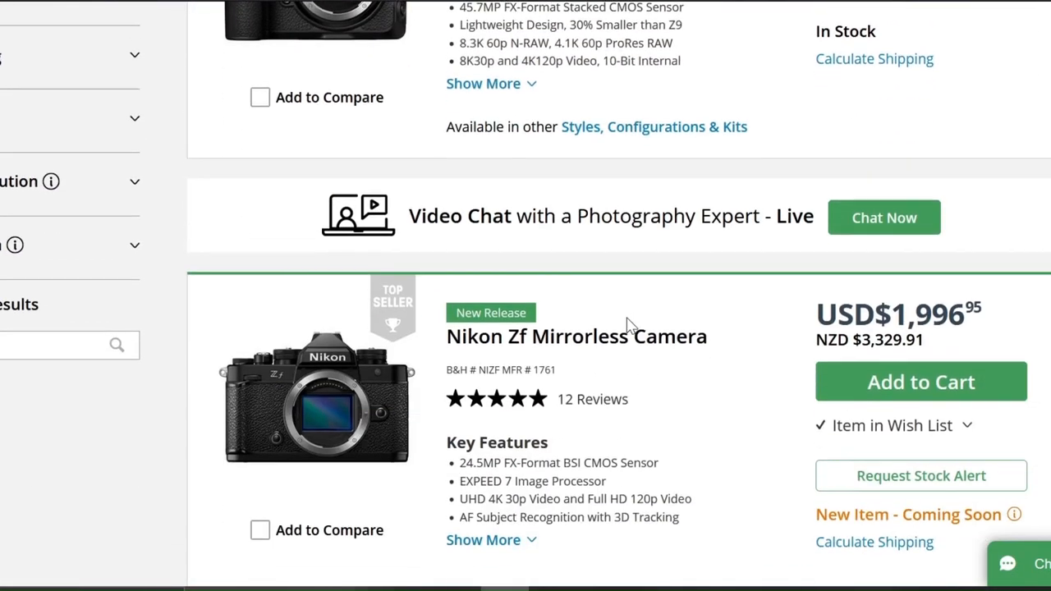
{"action": "scroll", "coordinate": [631, 326], "scroll_direction": "down", "scroll_amount": 1}
{"action": "scroll", "coordinate": [631, 326], "scroll_direction": "down", "scroll_amount": 1}
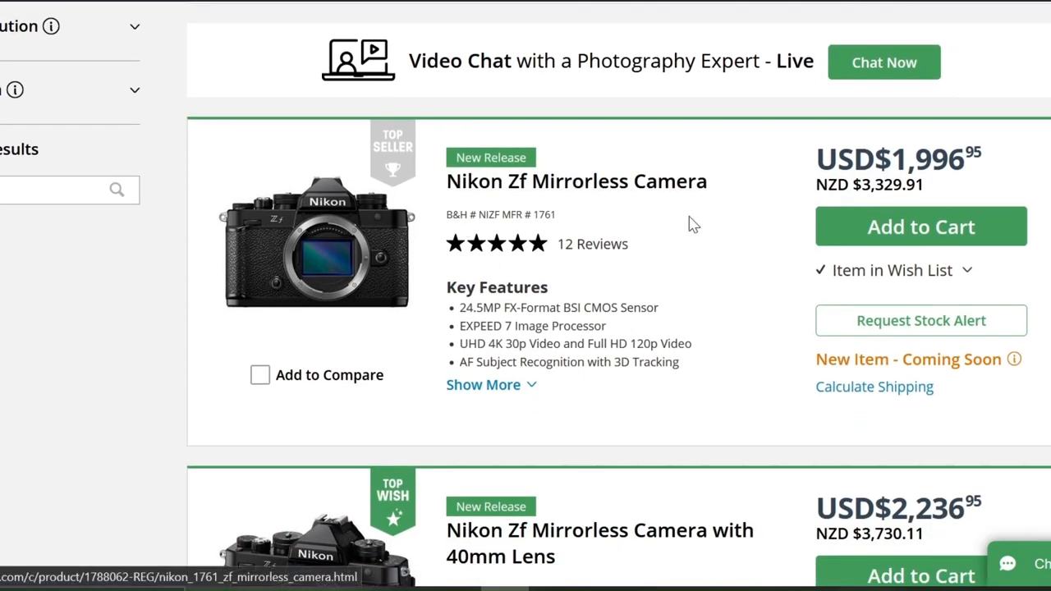
{"action": "scroll", "coordinate": [693, 224], "scroll_direction": "down", "scroll_amount": 2}
{"action": "scroll", "coordinate": [694, 225], "scroll_direction": "down", "scroll_amount": 2}
{"action": "scroll", "coordinate": [739, 263], "scroll_direction": "down", "scroll_amount": 5}
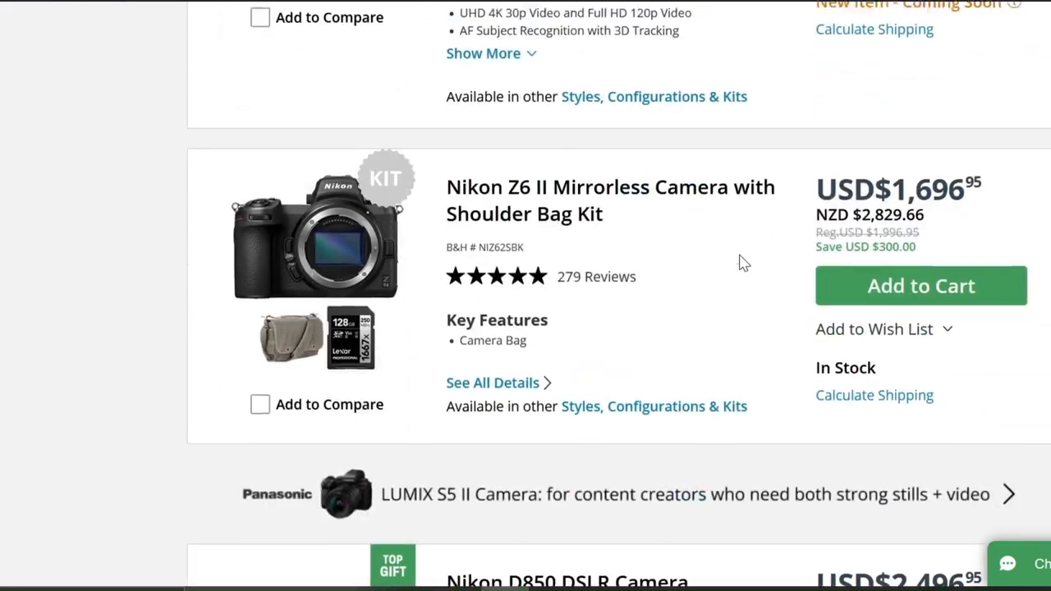
{"action": "scroll", "coordinate": [743, 263], "scroll_direction": "down", "scroll_amount": 1}
{"action": "scroll", "coordinate": [743, 263], "scroll_direction": "down", "scroll_amount": 1}
{"action": "scroll", "coordinate": [743, 263], "scroll_direction": "down", "scroll_amount": 1}
{"action": "scroll", "coordinate": [743, 263], "scroll_direction": "down", "scroll_amount": 5}
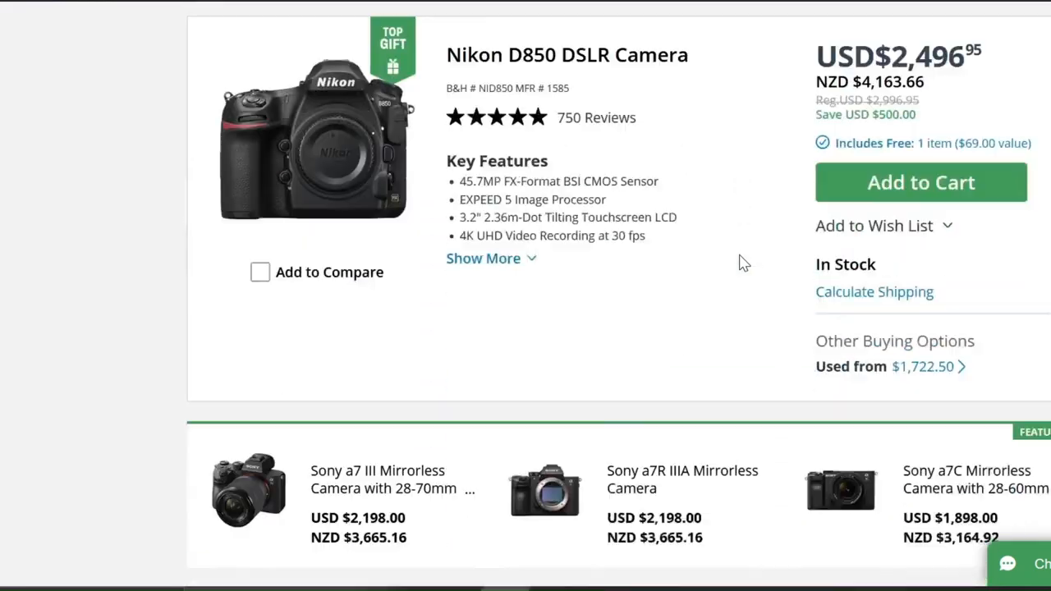
{"action": "scroll", "coordinate": [743, 263], "scroll_direction": "down", "scroll_amount": 4}
{"action": "scroll", "coordinate": [743, 263], "scroll_direction": "down", "scroll_amount": 1}
{"action": "scroll", "coordinate": [743, 263], "scroll_direction": "down", "scroll_amount": 4}
{"action": "scroll", "coordinate": [743, 263], "scroll_direction": "down", "scroll_amount": 1}
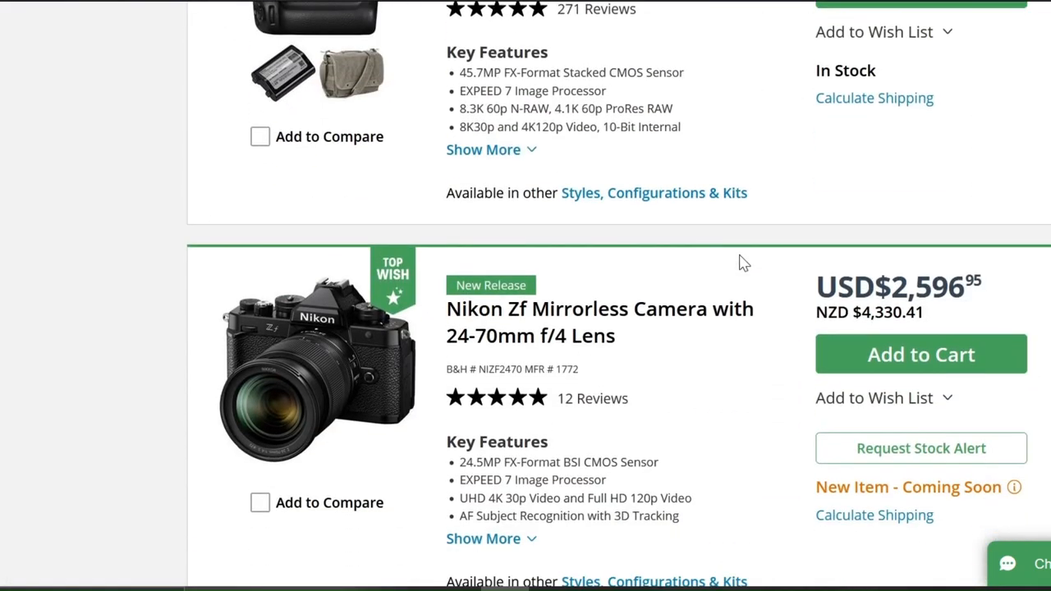
{"action": "scroll", "coordinate": [743, 262], "scroll_direction": "down", "scroll_amount": 5}
{"action": "scroll", "coordinate": [743, 262], "scroll_direction": "down", "scroll_amount": 1}
{"action": "scroll", "coordinate": [743, 263], "scroll_direction": "down", "scroll_amount": 1}
{"action": "scroll", "coordinate": [743, 263], "scroll_direction": "down", "scroll_amount": 2}
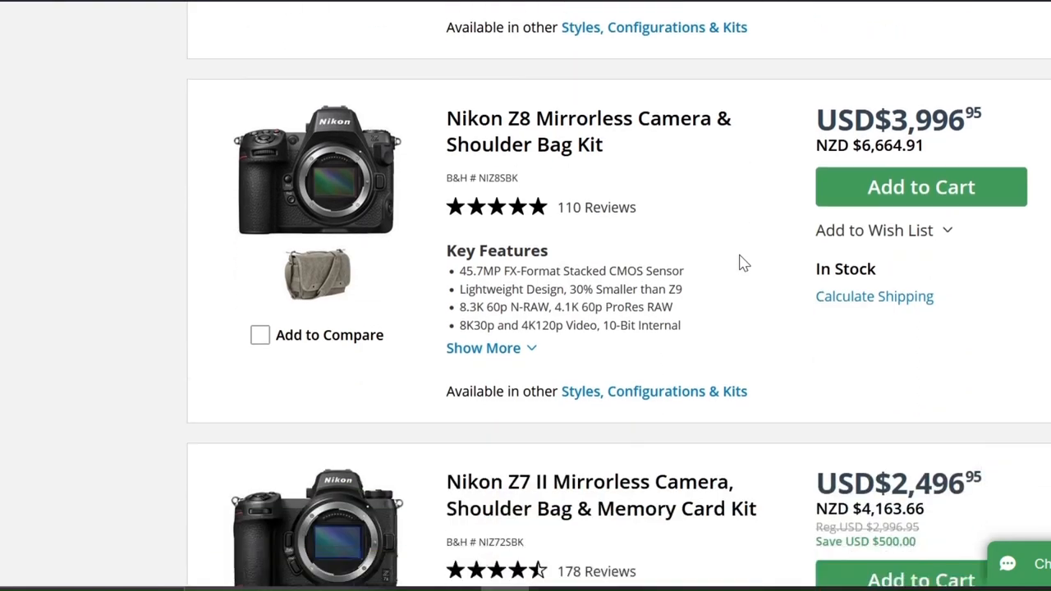
{"action": "scroll", "coordinate": [743, 263], "scroll_direction": "down", "scroll_amount": 4}
{"action": "scroll", "coordinate": [743, 263], "scroll_direction": "down", "scroll_amount": 1}
{"action": "scroll", "coordinate": [743, 263], "scroll_direction": "down", "scroll_amount": 4}
{"action": "scroll", "coordinate": [743, 262], "scroll_direction": "down", "scroll_amount": 1}
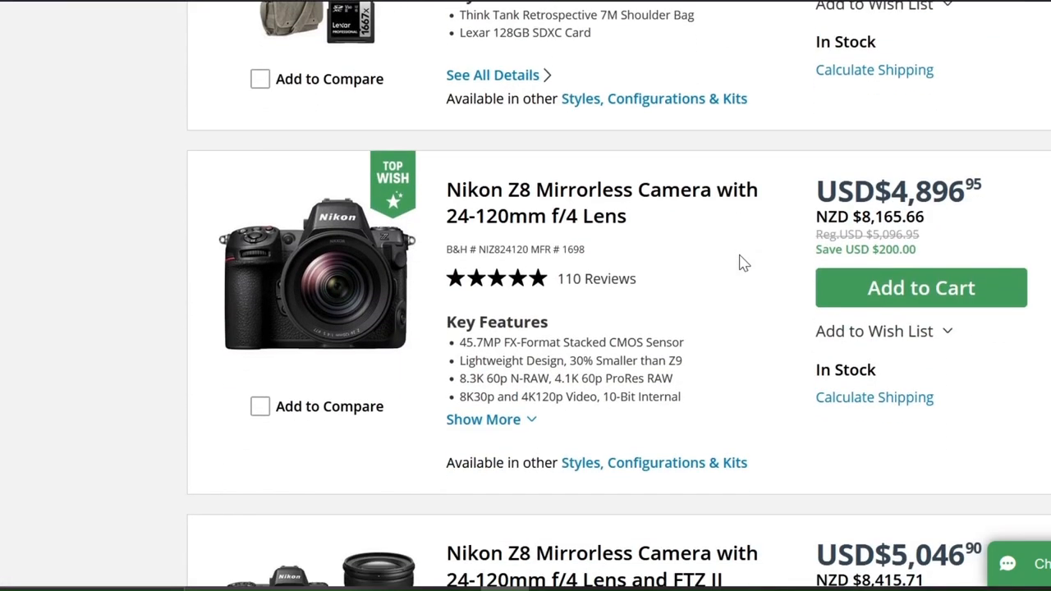
{"action": "scroll", "coordinate": [743, 263], "scroll_direction": "down", "scroll_amount": 4}
{"action": "scroll", "coordinate": [743, 263], "scroll_direction": "down", "scroll_amount": 1}
{"action": "scroll", "coordinate": [743, 263], "scroll_direction": "down", "scroll_amount": 1}
{"action": "scroll", "coordinate": [743, 262], "scroll_direction": "down", "scroll_amount": 4}
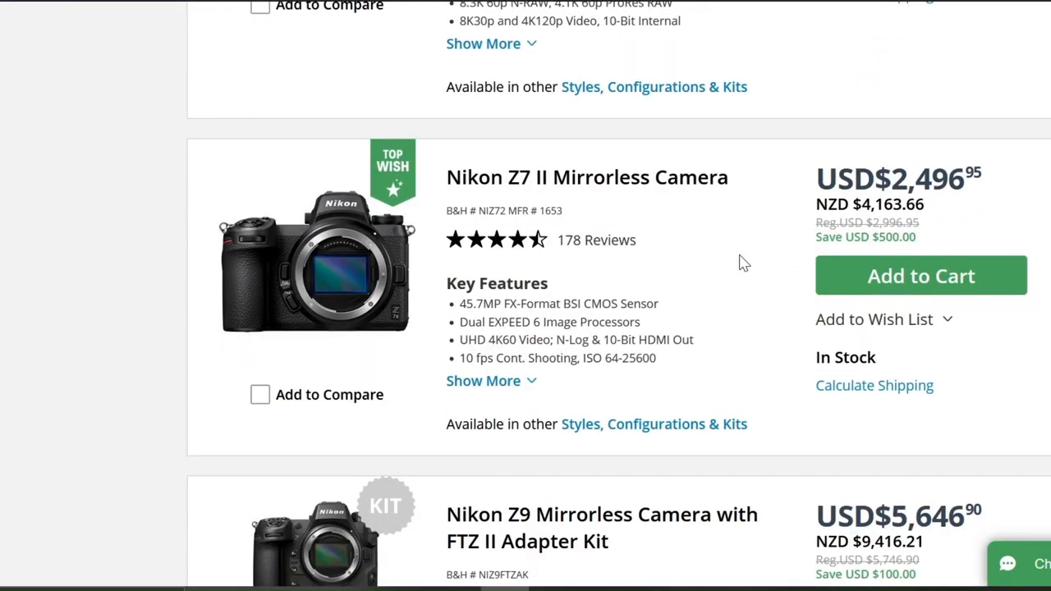
{"action": "scroll", "coordinate": [743, 263], "scroll_direction": "down", "scroll_amount": 3}
{"action": "scroll", "coordinate": [743, 263], "scroll_direction": "down", "scroll_amount": 4}
{"action": "scroll", "coordinate": [743, 263], "scroll_direction": "down", "scroll_amount": 1}
{"action": "scroll", "coordinate": [743, 262], "scroll_direction": "down", "scroll_amount": 4}
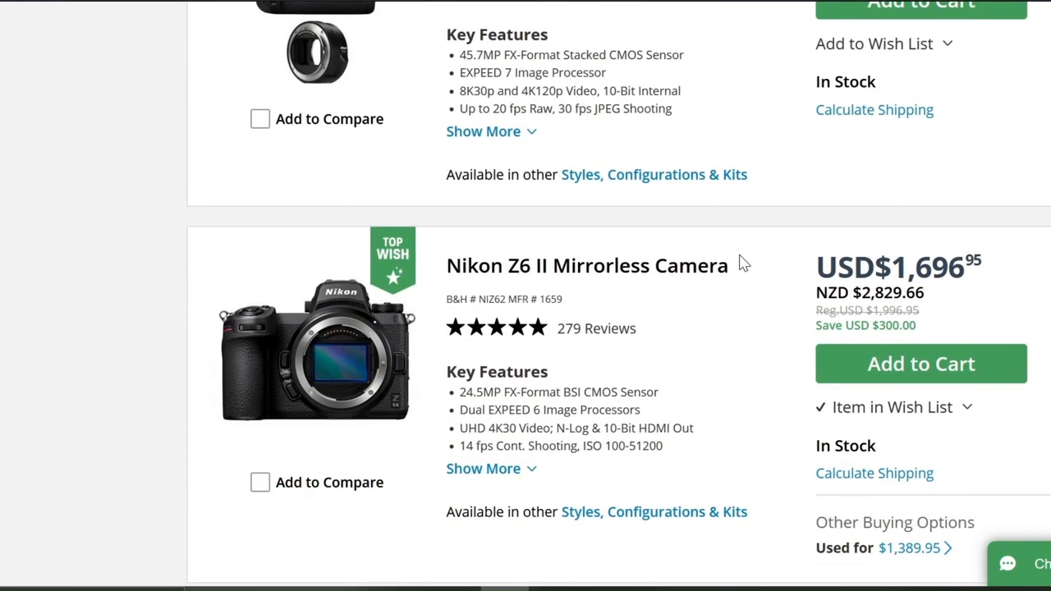
{"action": "scroll", "coordinate": [743, 263], "scroll_direction": "down", "scroll_amount": 2}
{"action": "scroll", "coordinate": [743, 262], "scroll_direction": "down", "scroll_amount": 1}
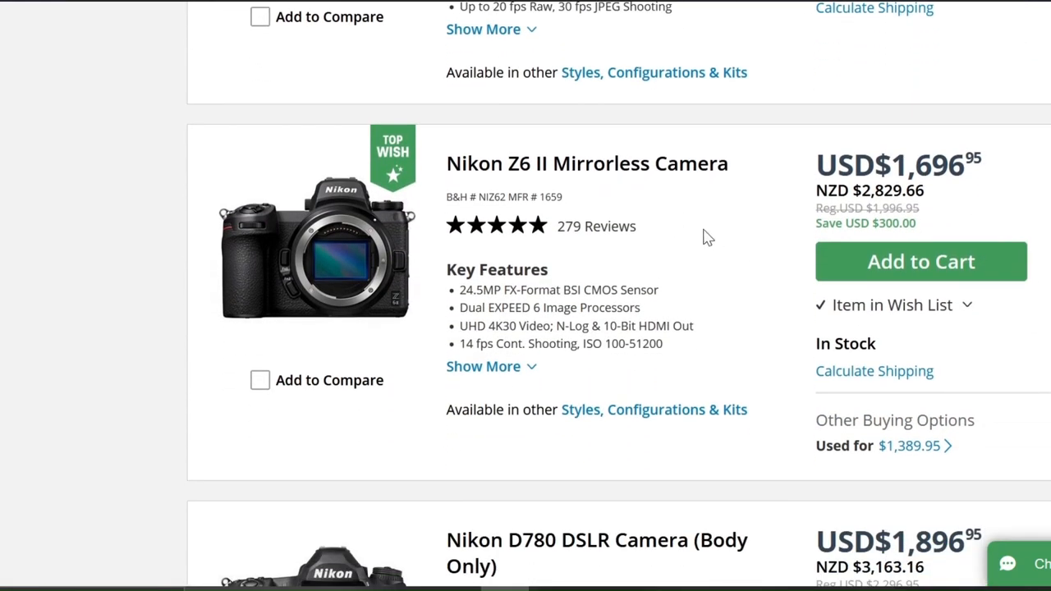
{"action": "scroll", "coordinate": [721, 260], "scroll_direction": "down", "scroll_amount": 2}
{"action": "scroll", "coordinate": [721, 261], "scroll_direction": "down", "scroll_amount": 4}
{"action": "scroll", "coordinate": [721, 261], "scroll_direction": "down", "scroll_amount": 1}
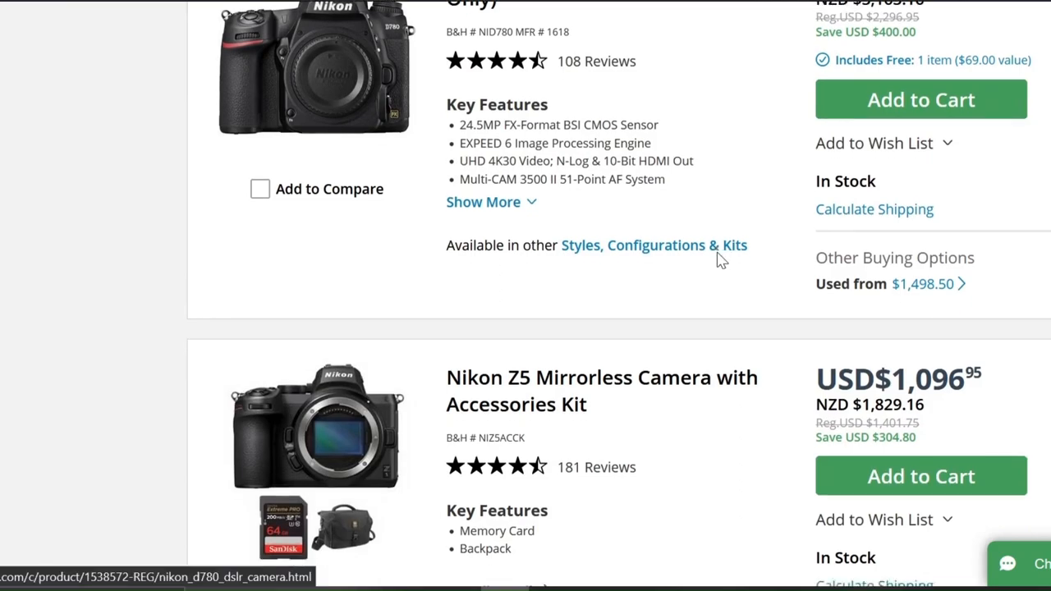
{"action": "scroll", "coordinate": [721, 261], "scroll_direction": "down", "scroll_amount": 5}
{"action": "scroll", "coordinate": [720, 261], "scroll_direction": "down", "scroll_amount": 3}
{"action": "scroll", "coordinate": [720, 260], "scroll_direction": "down", "scroll_amount": 4}
{"action": "scroll", "coordinate": [720, 261], "scroll_direction": "down", "scroll_amount": 2}
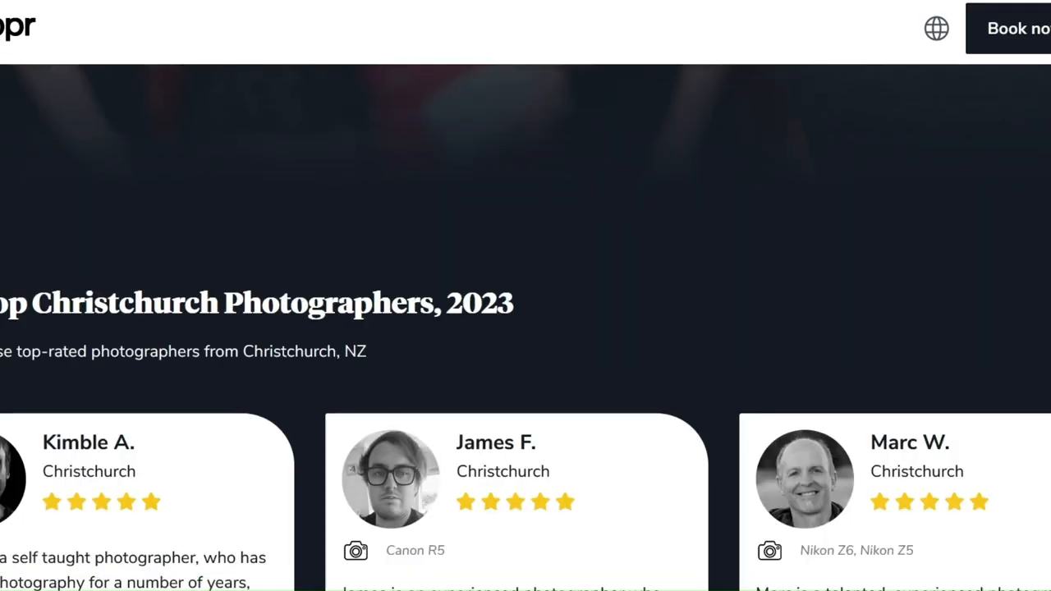
{"action": "scroll", "coordinate": [525, 328], "scroll_direction": "down", "scroll_amount": 4}
{"action": "scroll", "coordinate": [526, 328], "scroll_direction": "down", "scroll_amount": 4}
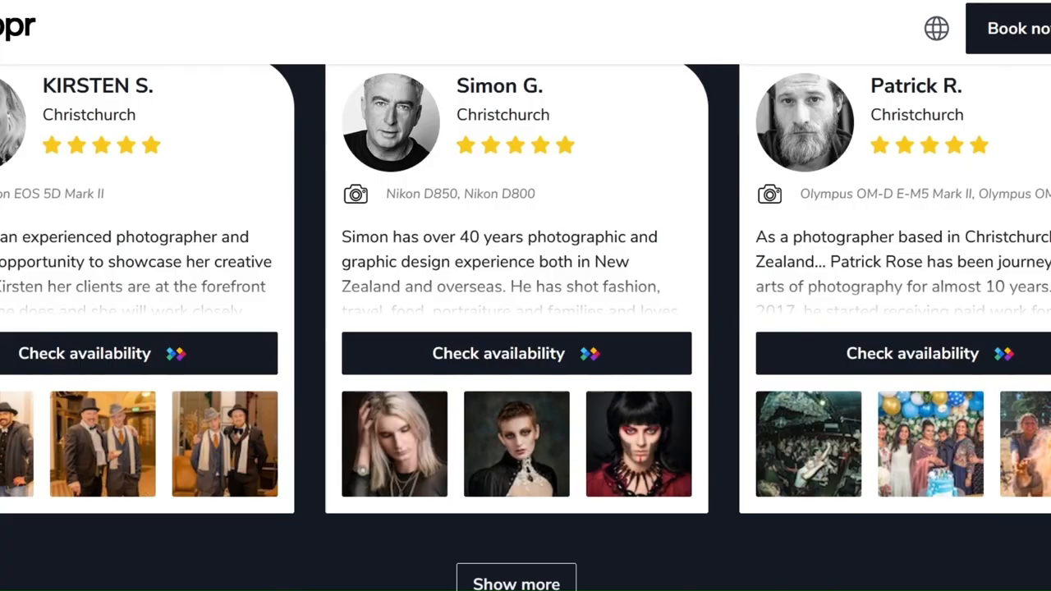